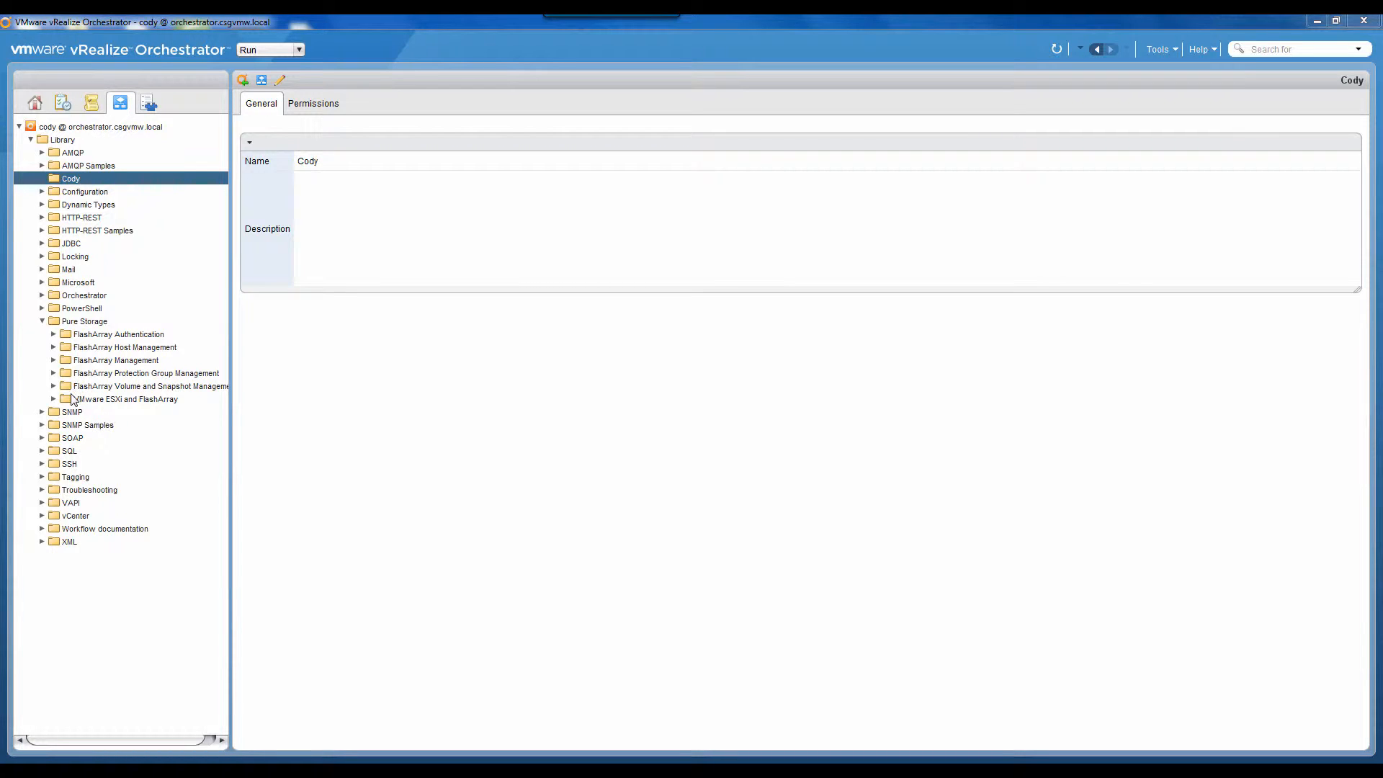
# View the schema of the Create FlashArray Volume workflow in the Pure Storage FlashArray Volume and Snapshot Management folder
pyautogui.click(54, 387)
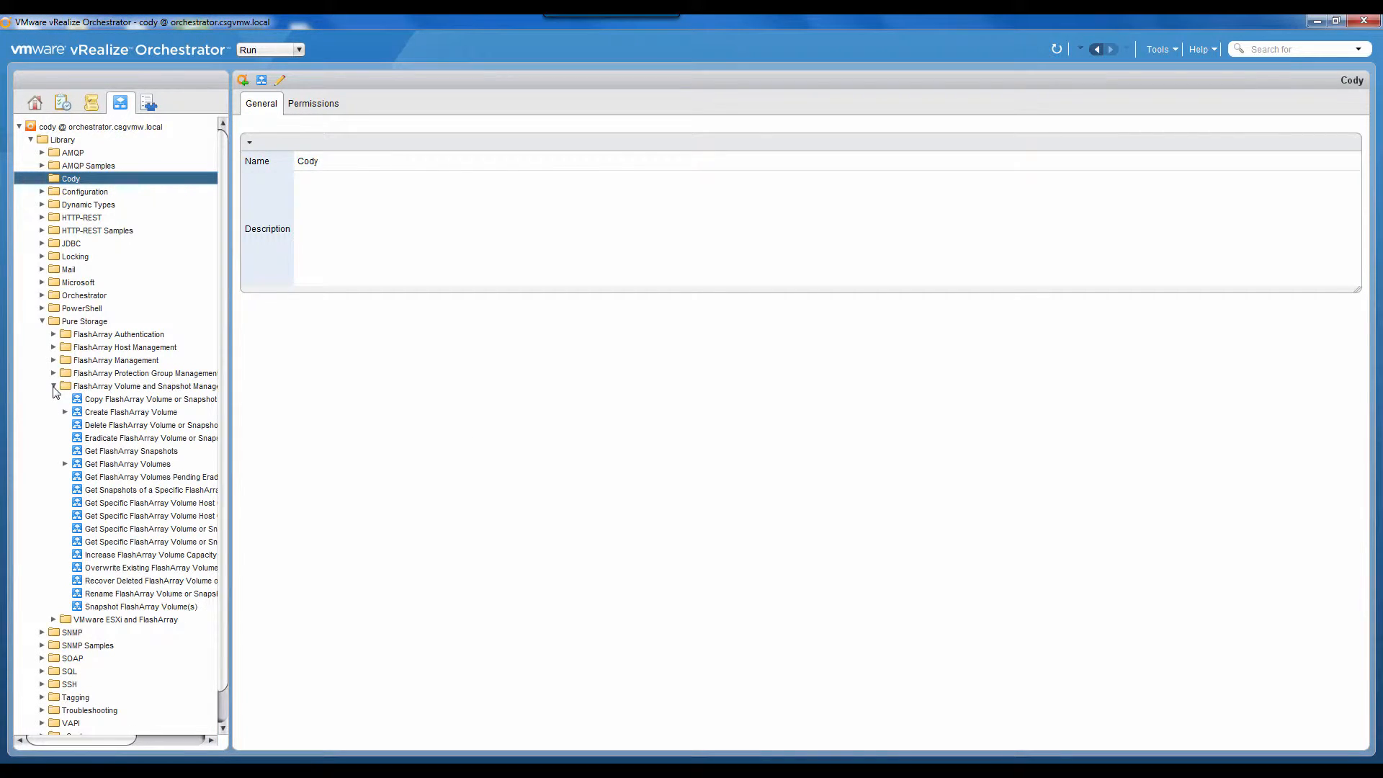
pyautogui.click(151, 414)
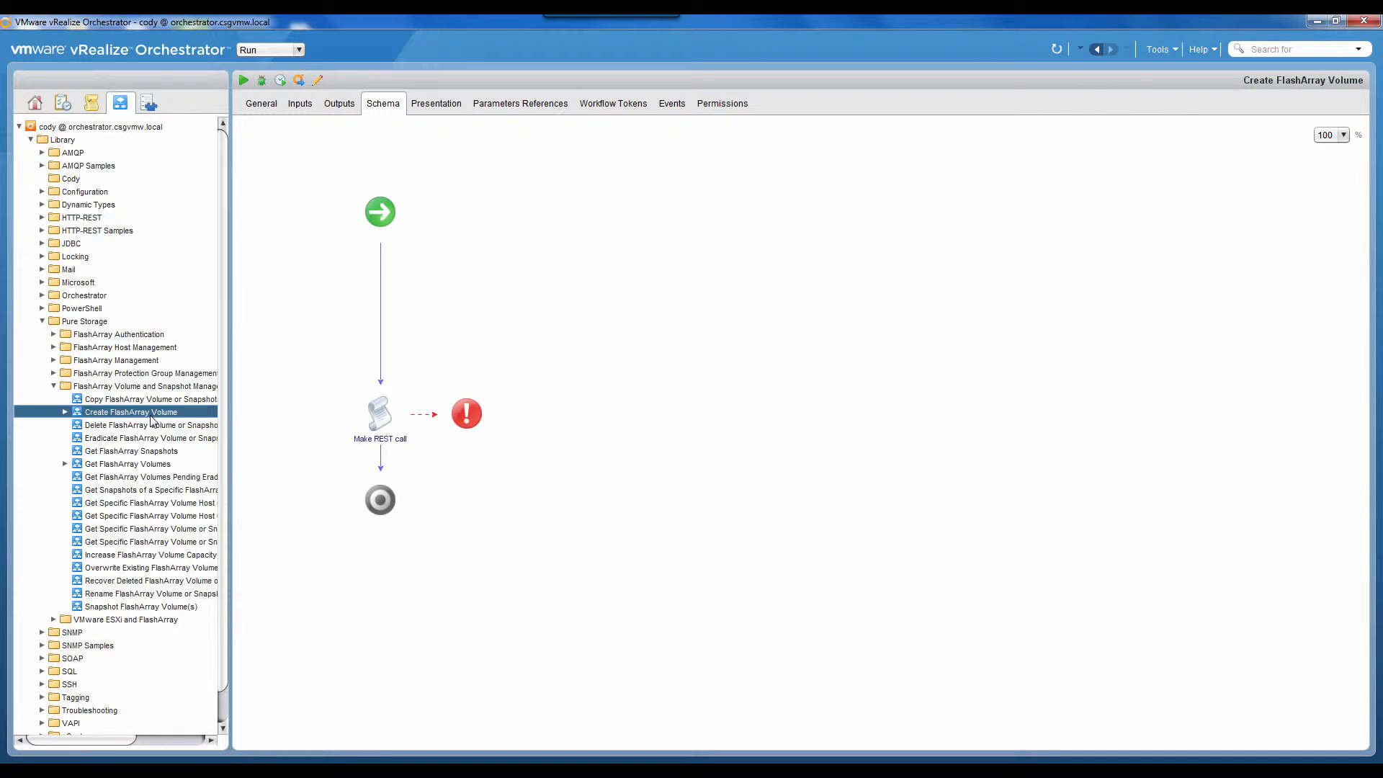
# Start the Create FlashArray REST Session workflow from the FlashArray Authentication folder and choose CSG 420-2 as the FlashArray
pyautogui.click(53, 335)
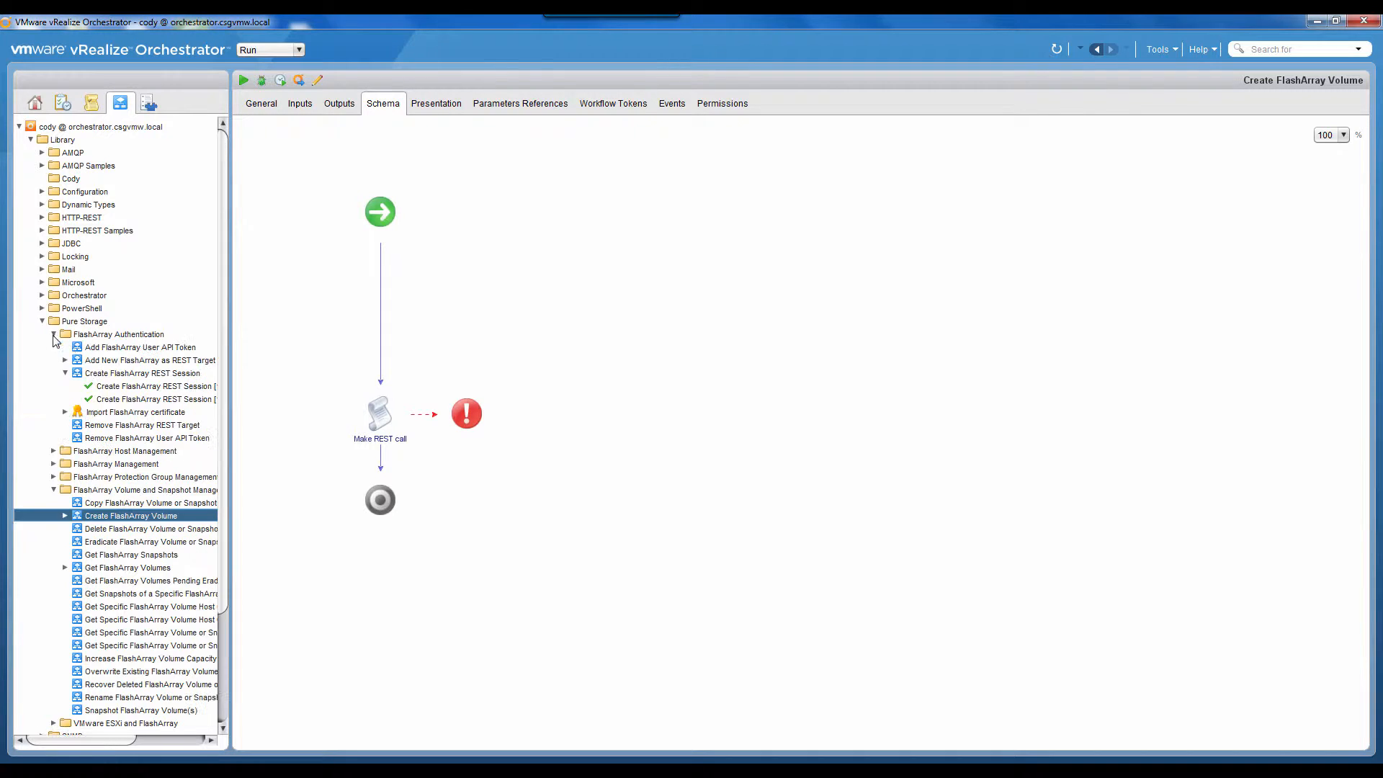
pyautogui.click(66, 374)
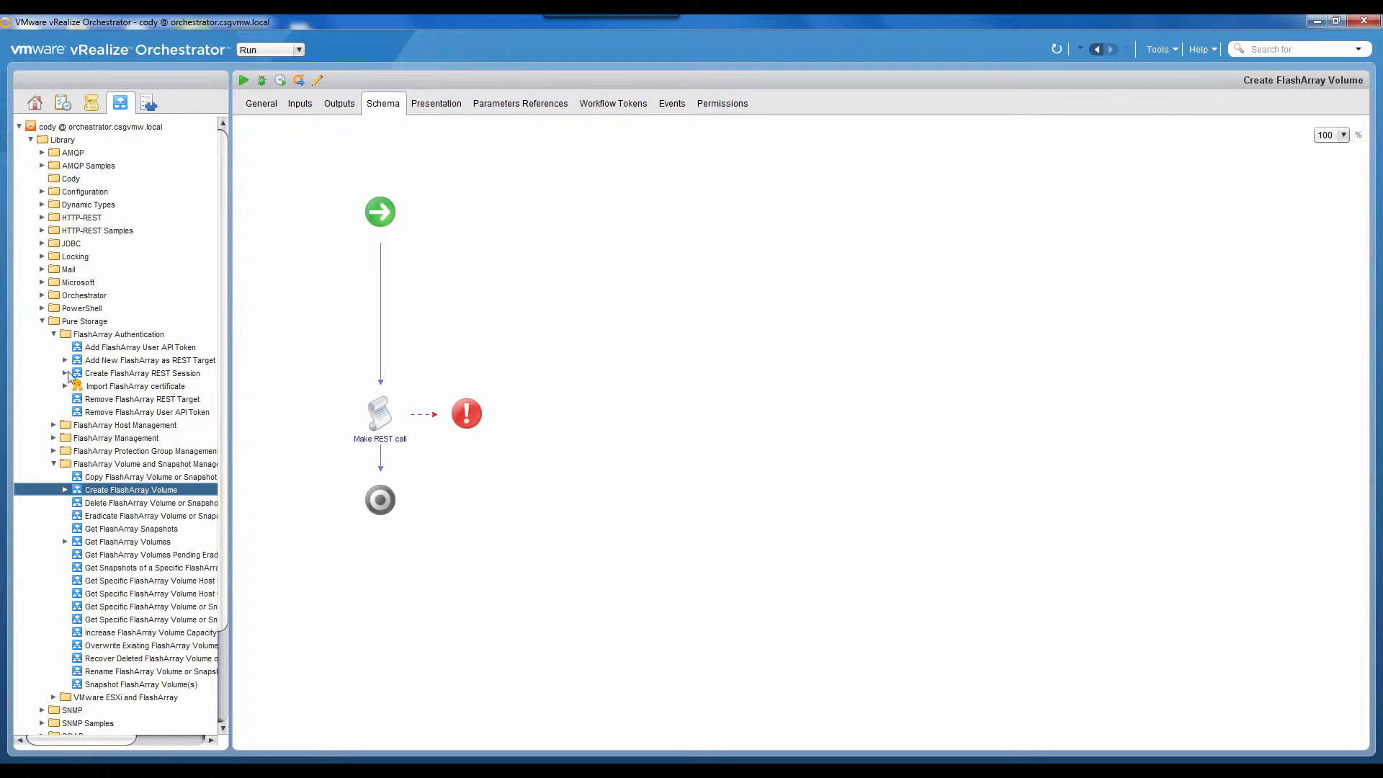
pyautogui.rightClick(160, 378)
pyautogui.click(193, 387)
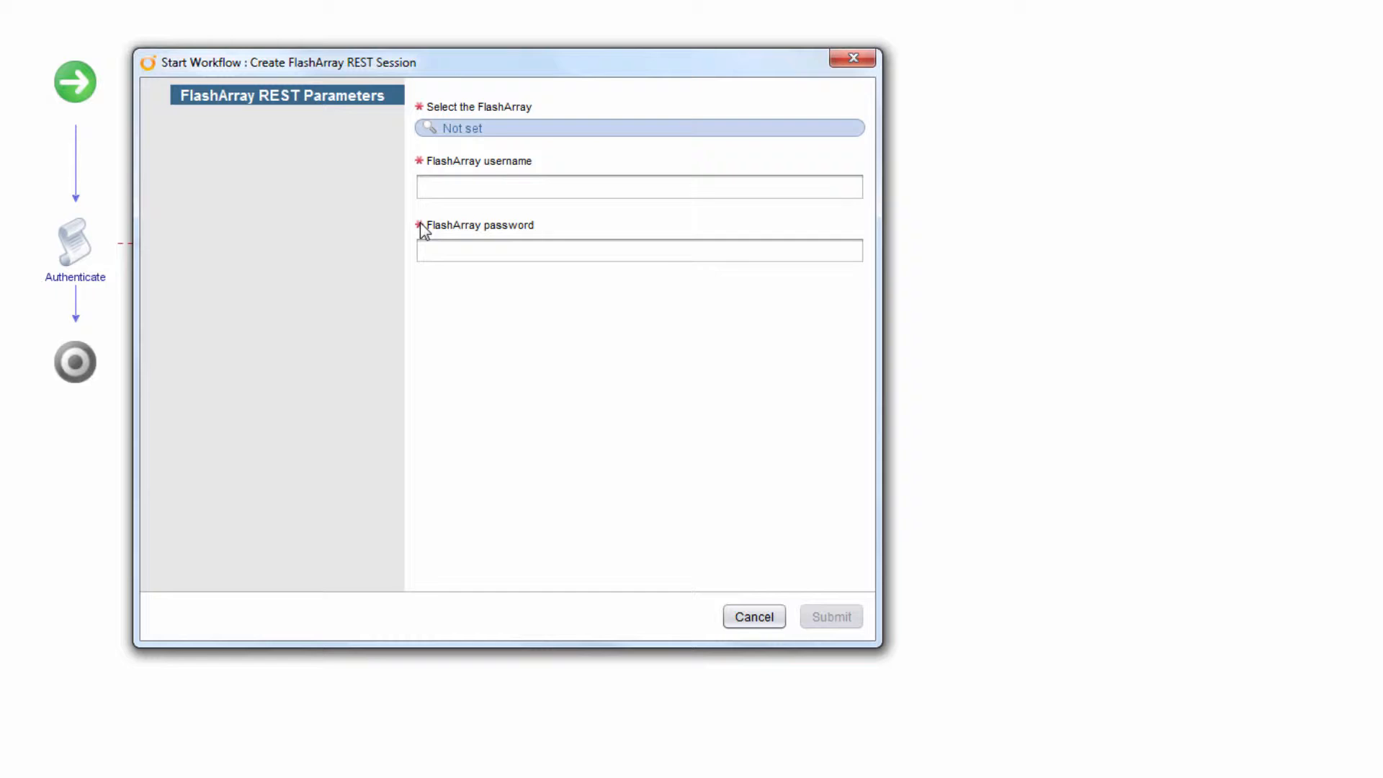
pyautogui.click(468, 136)
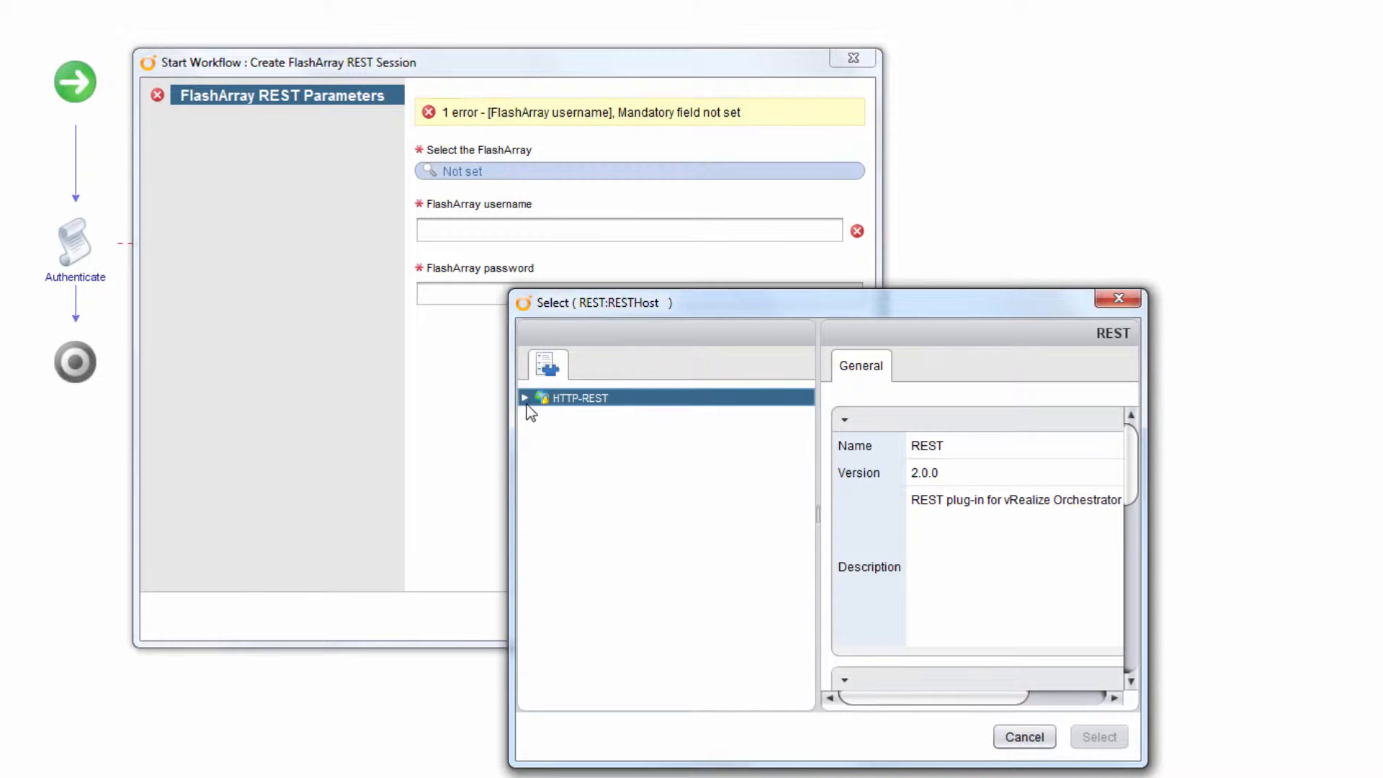
pyautogui.click(526, 399)
pyautogui.click(595, 434)
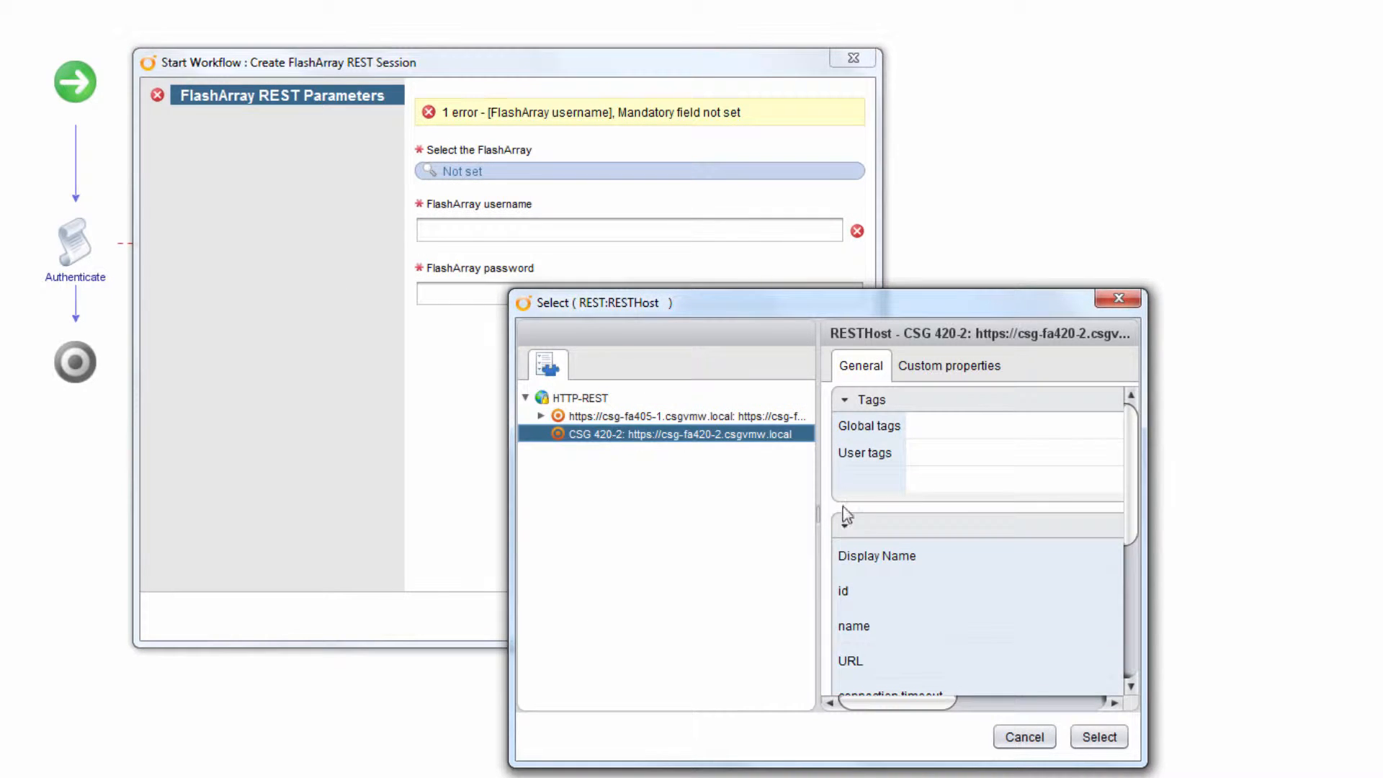
pyautogui.click(1078, 737)
# Submit the REST session workflow with the FlashArray username pureuser and the account password, and review its run log
pyautogui.click(503, 231)
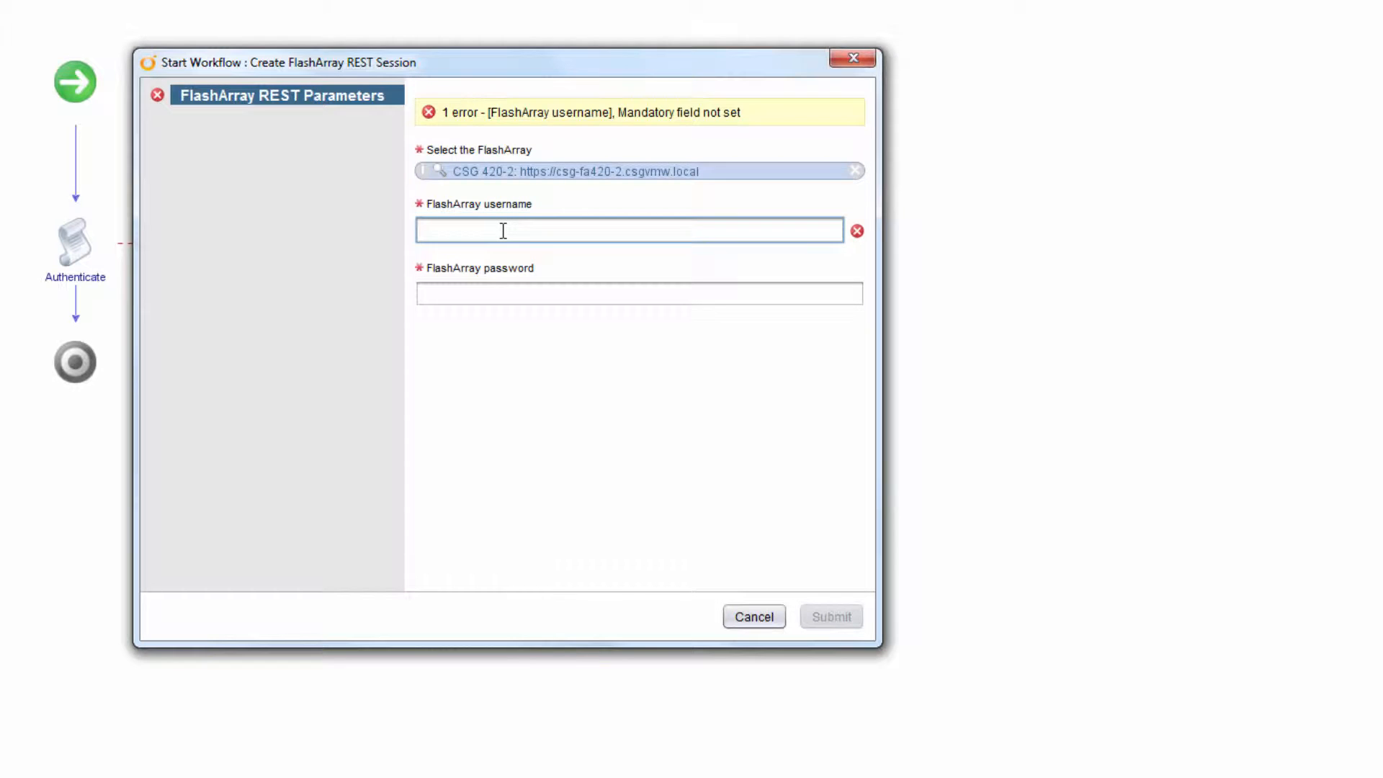
pyautogui.write('pureuser')
pyautogui.press('Tab')
pyautogui.write('*')
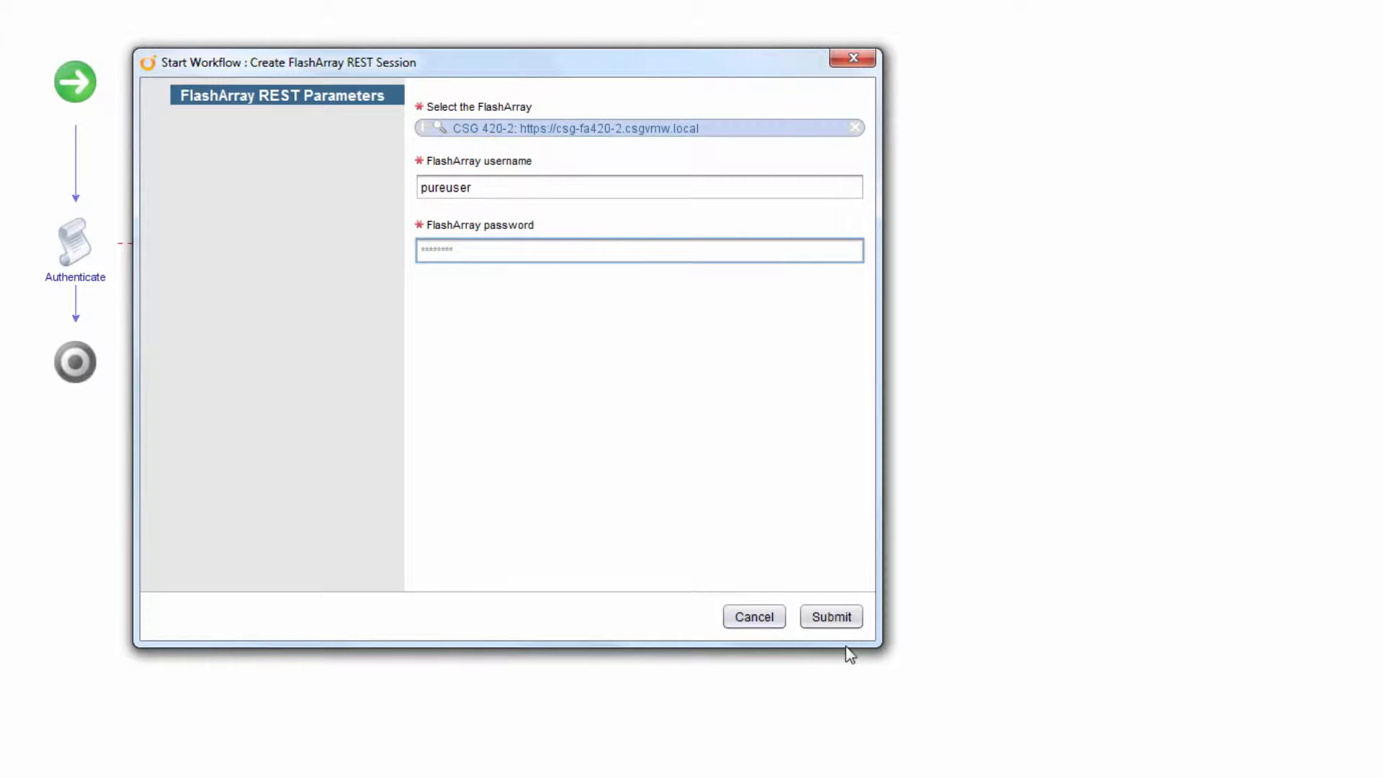
pyautogui.click(832, 618)
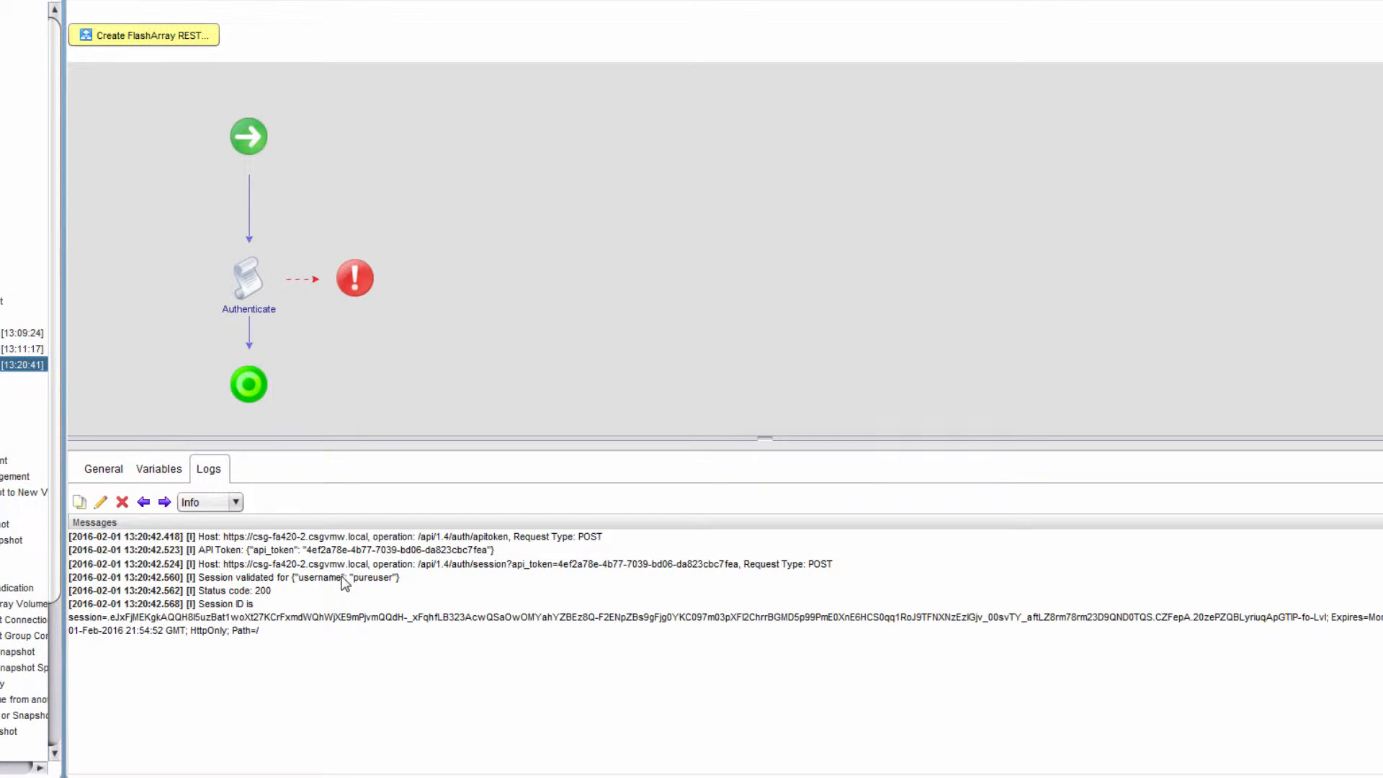
pyautogui.moveTo(301, 554); pyautogui.dragTo(341, 539)
pyautogui.click(344, 551)
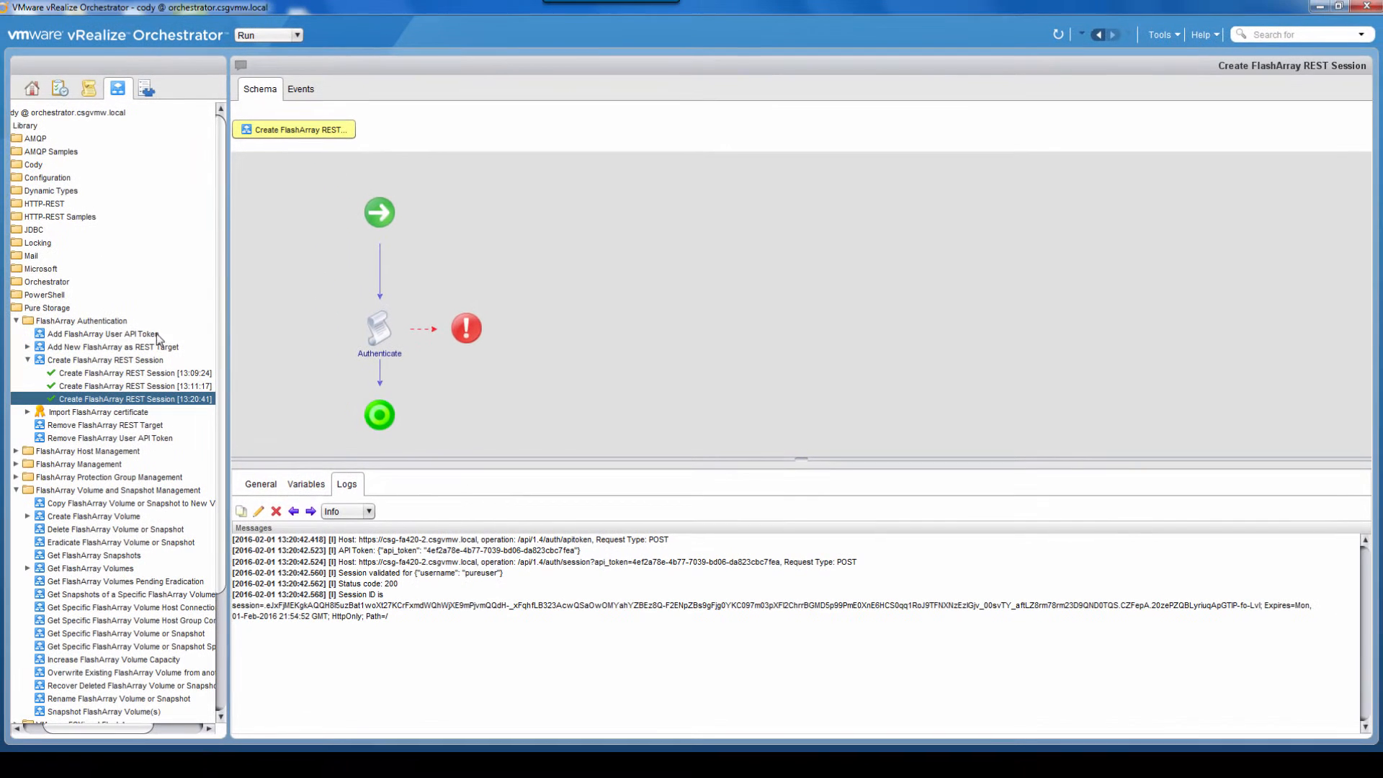
# Start the Create FlashArray Volume workflow and choose CSG 420-2 as its FlashArray
pyautogui.scroll(-3, 223, 371)
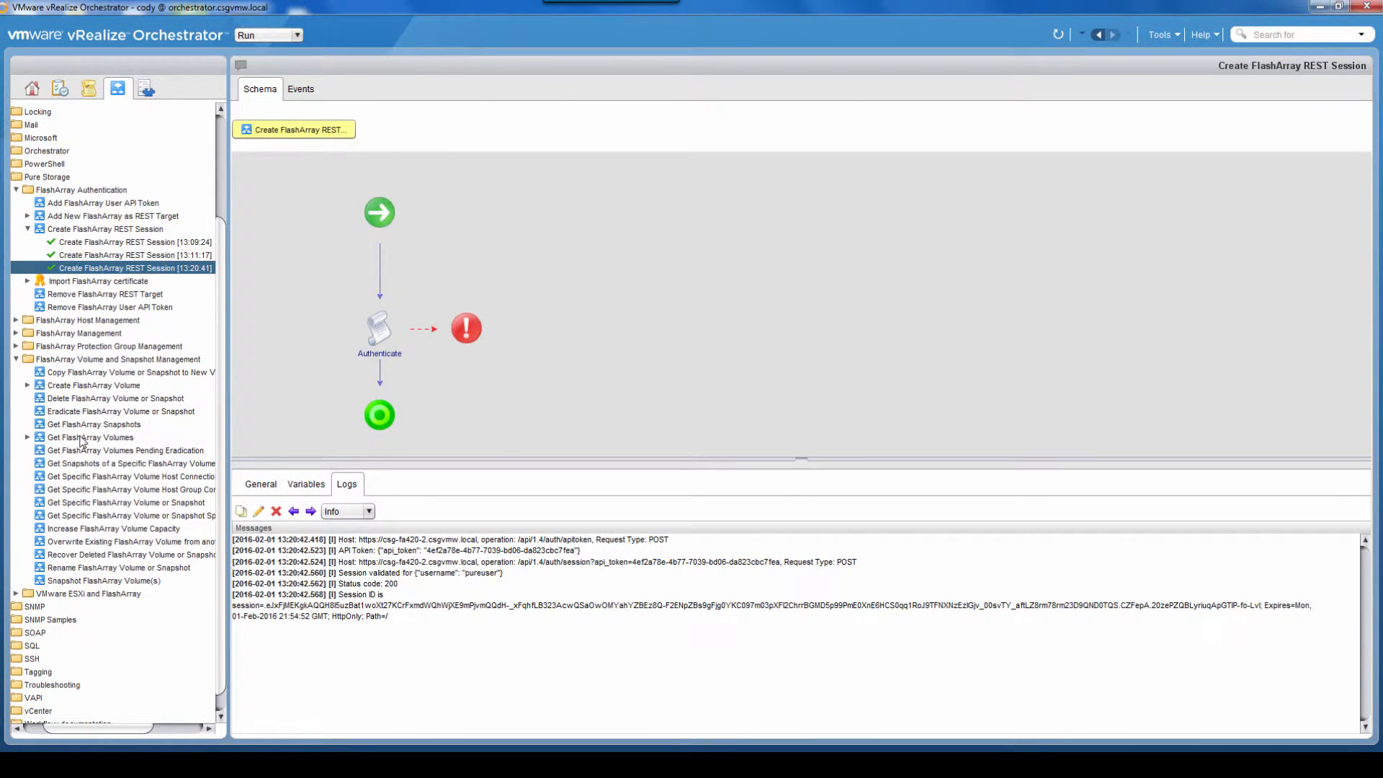
pyautogui.click(124, 387)
pyautogui.rightClick(123, 389)
pyautogui.click(176, 398)
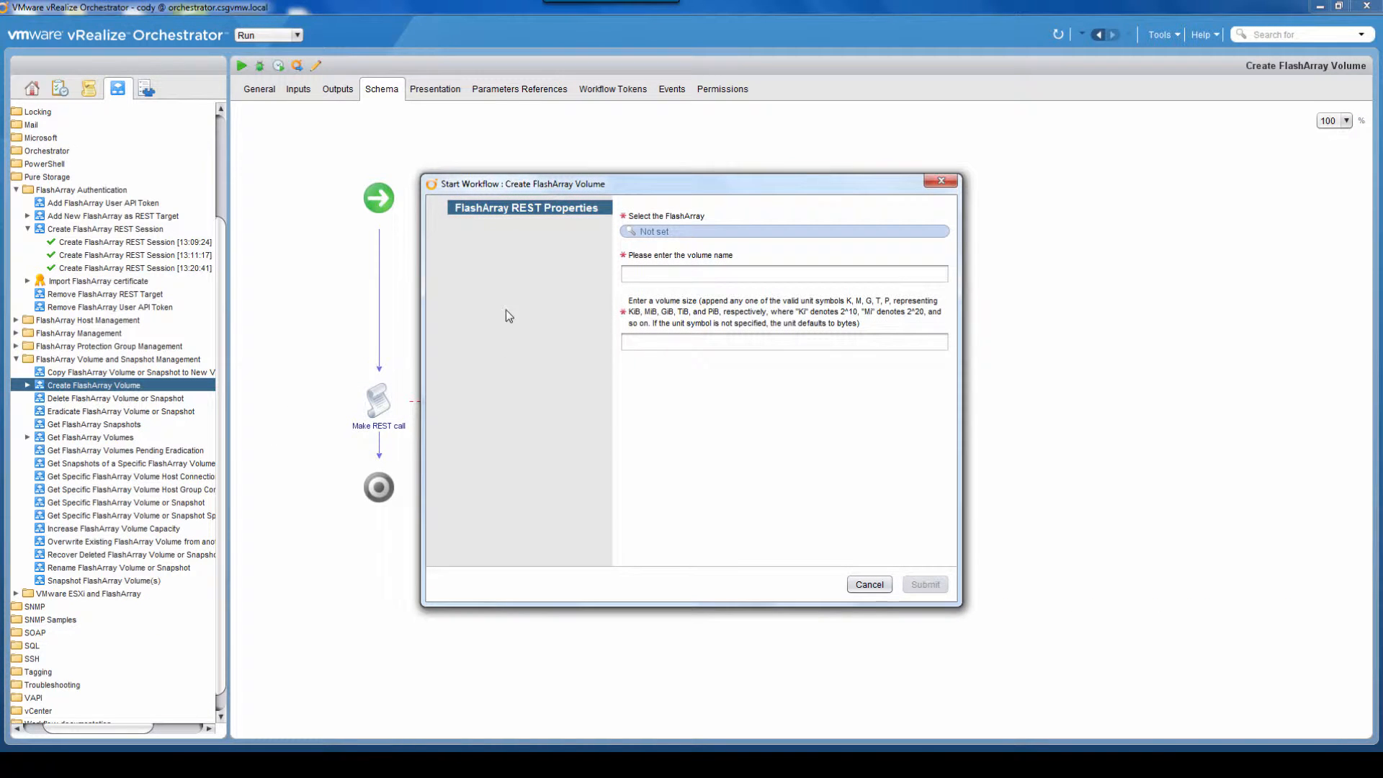
pyautogui.click(634, 232)
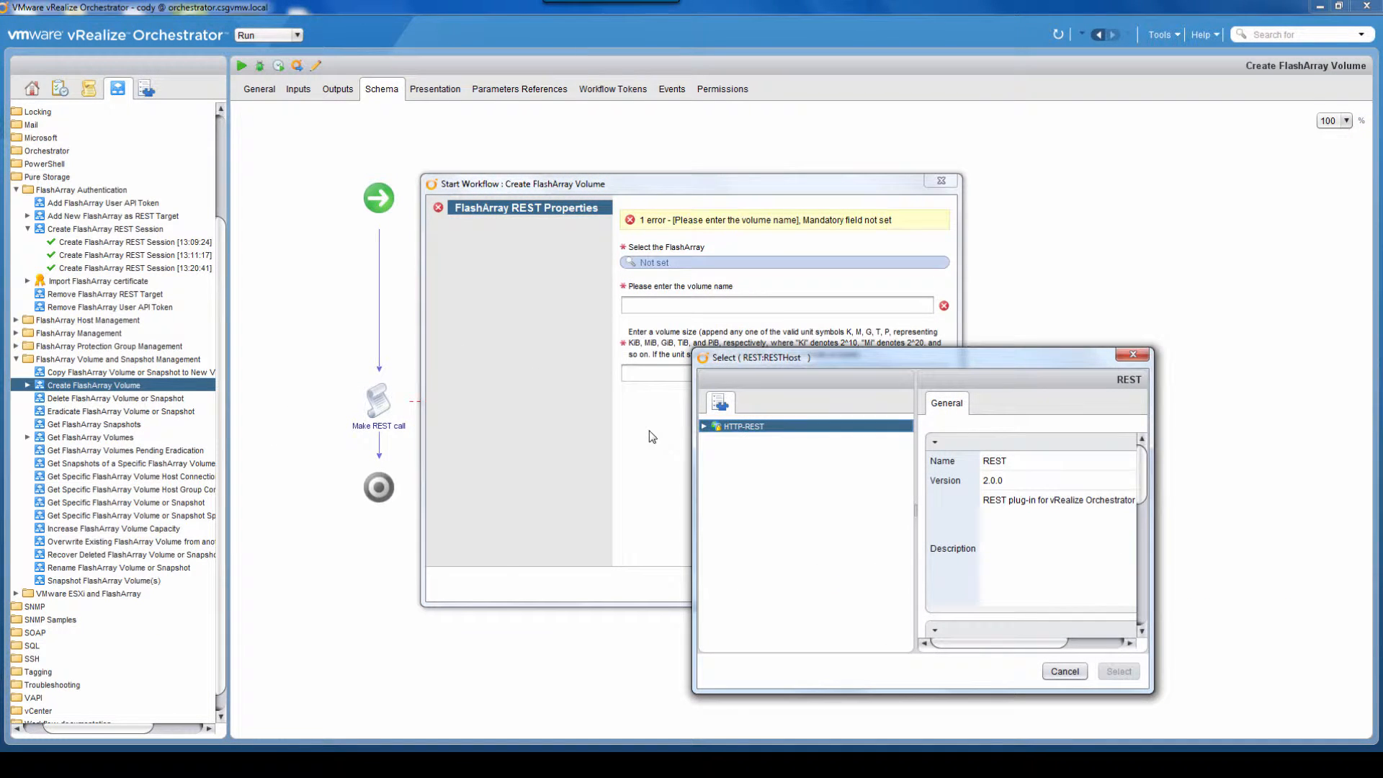
pyautogui.click(705, 427)
pyautogui.click(783, 452)
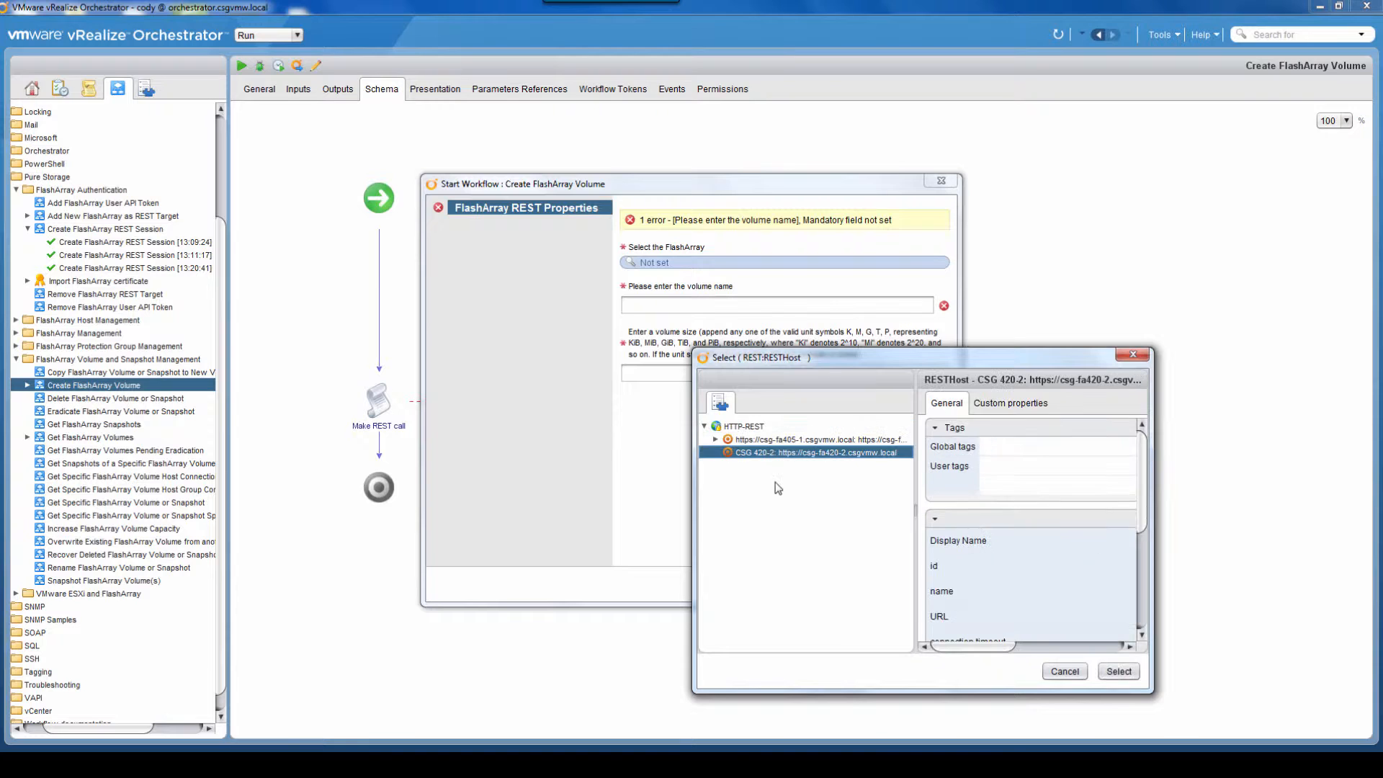
pyautogui.click(1122, 672)
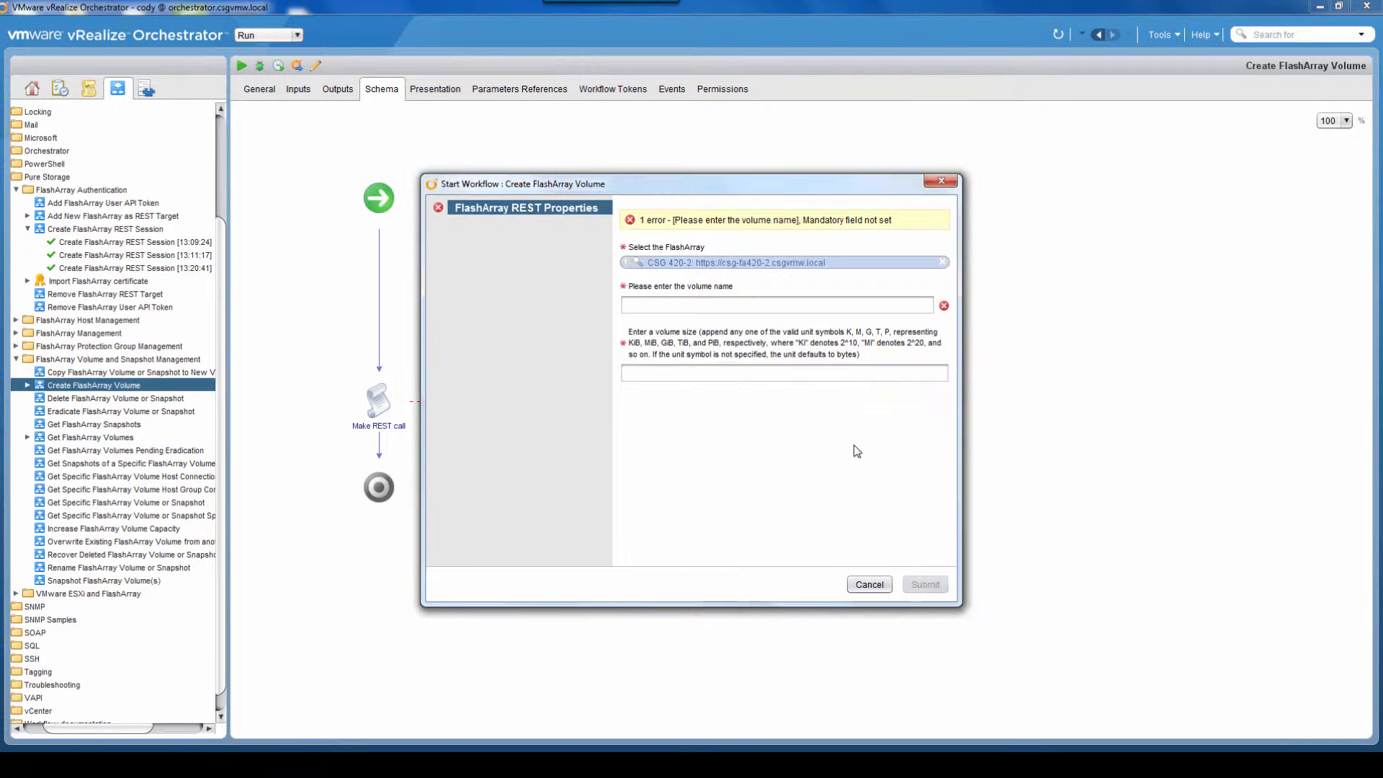
# Name the volume vROtestvolume, set its size to 8T, and submit the workflow
pyautogui.click(709, 305)
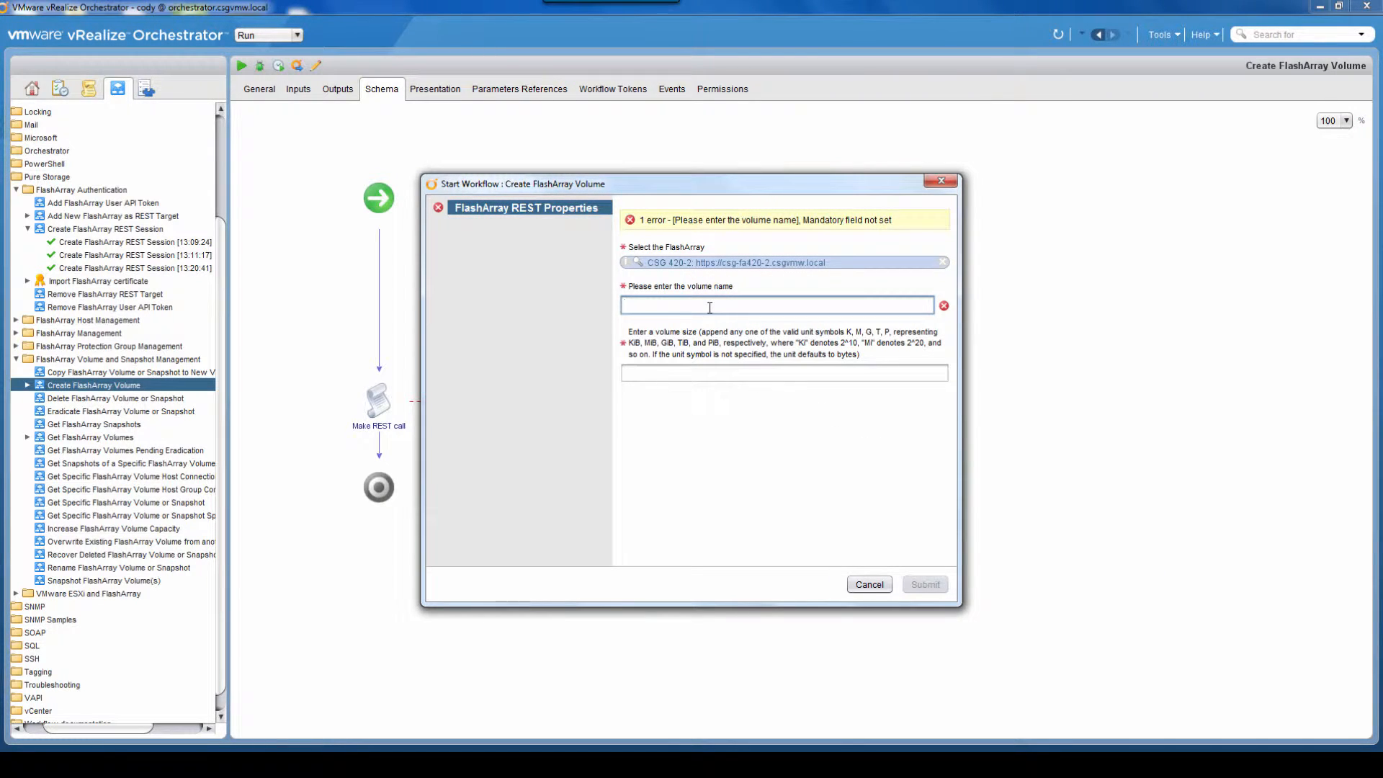
pyautogui.write('vROtestvolume')
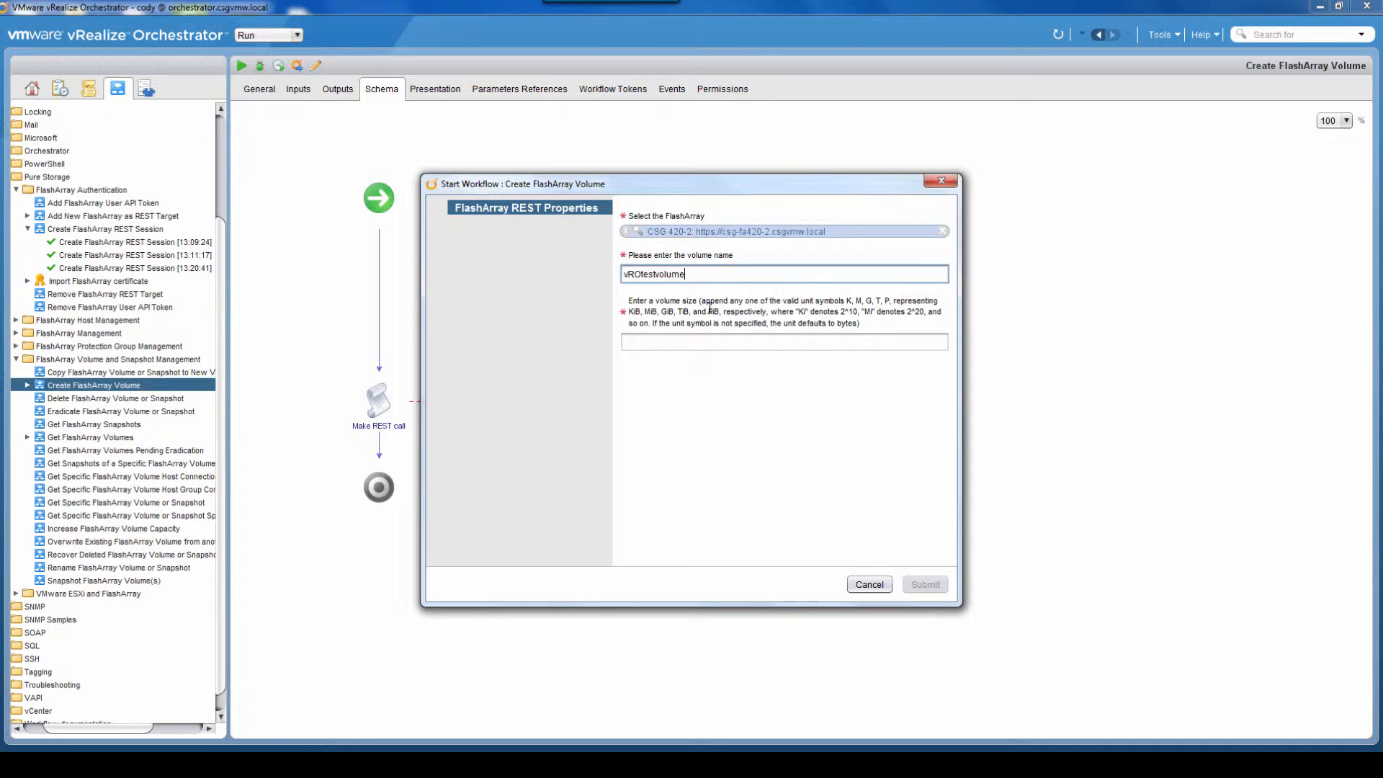
pyautogui.click(663, 344)
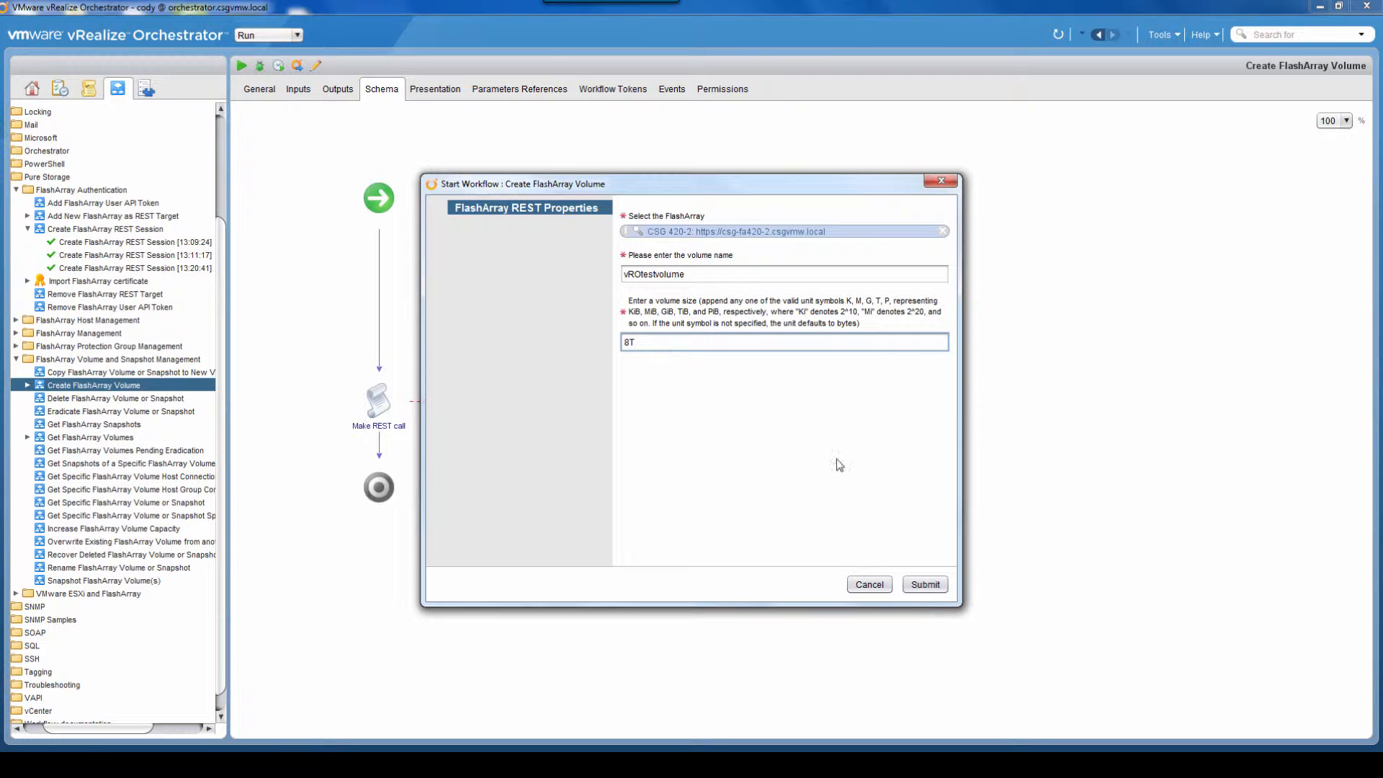
pyautogui.click(926, 583)
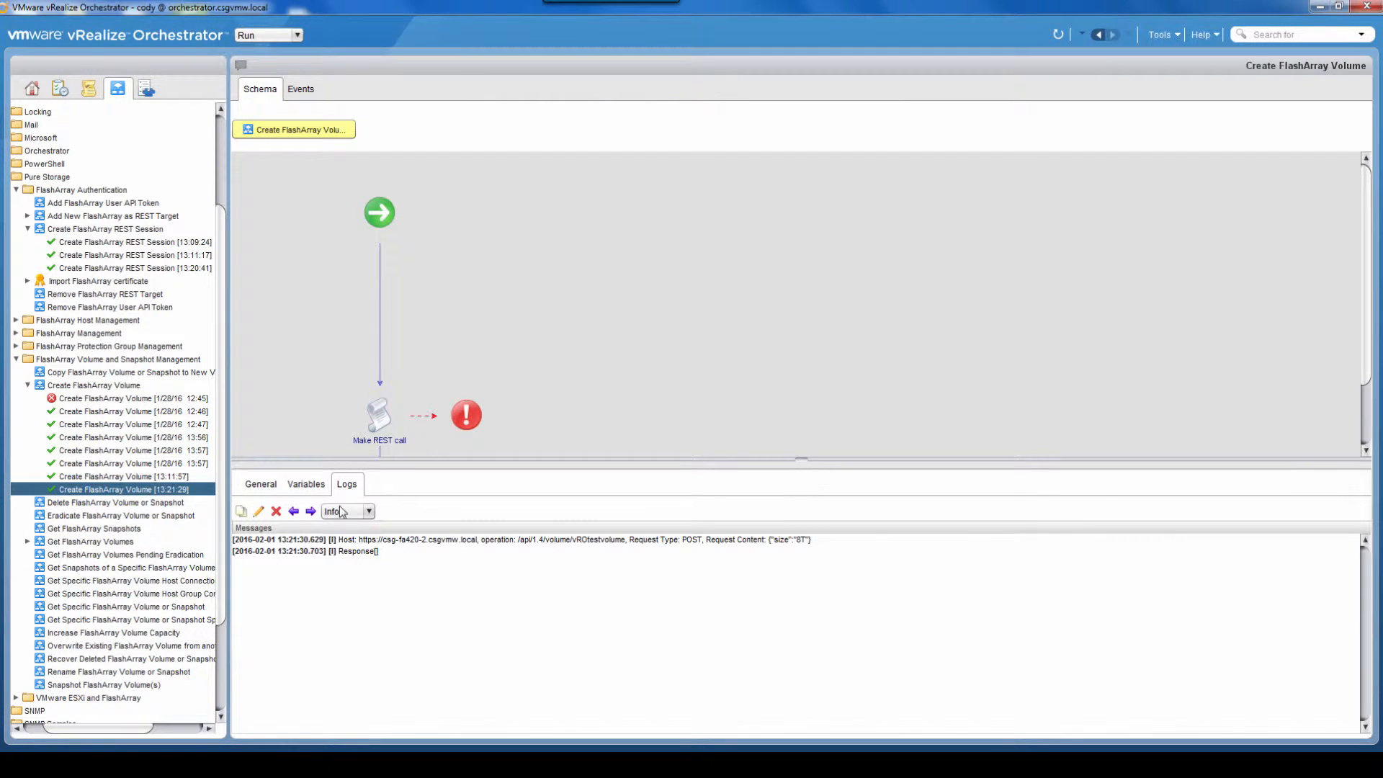
# Collapse the Pure Storage folders and create a workflow named CreateFAVolume in the personal Library folder below AMQP Samples
pyautogui.click(16, 361)
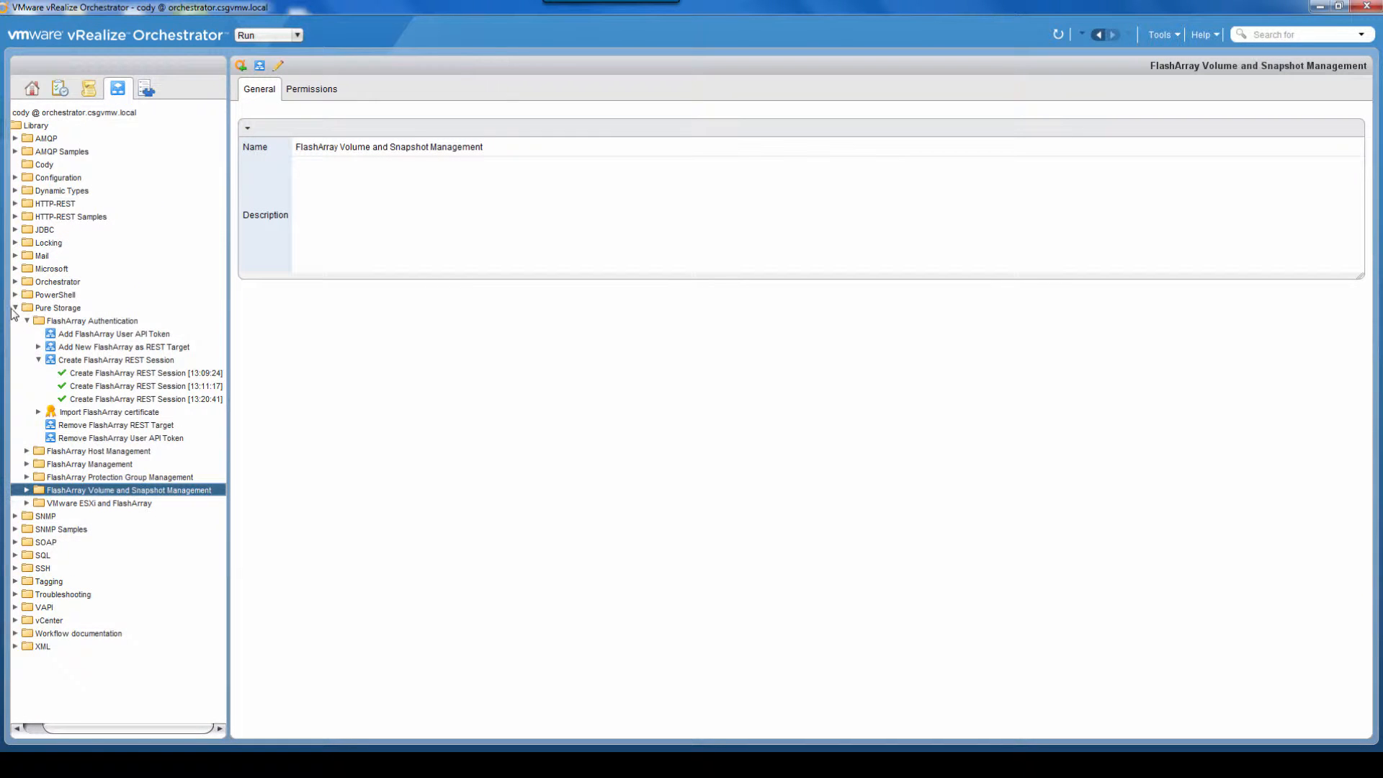
pyautogui.click(16, 308)
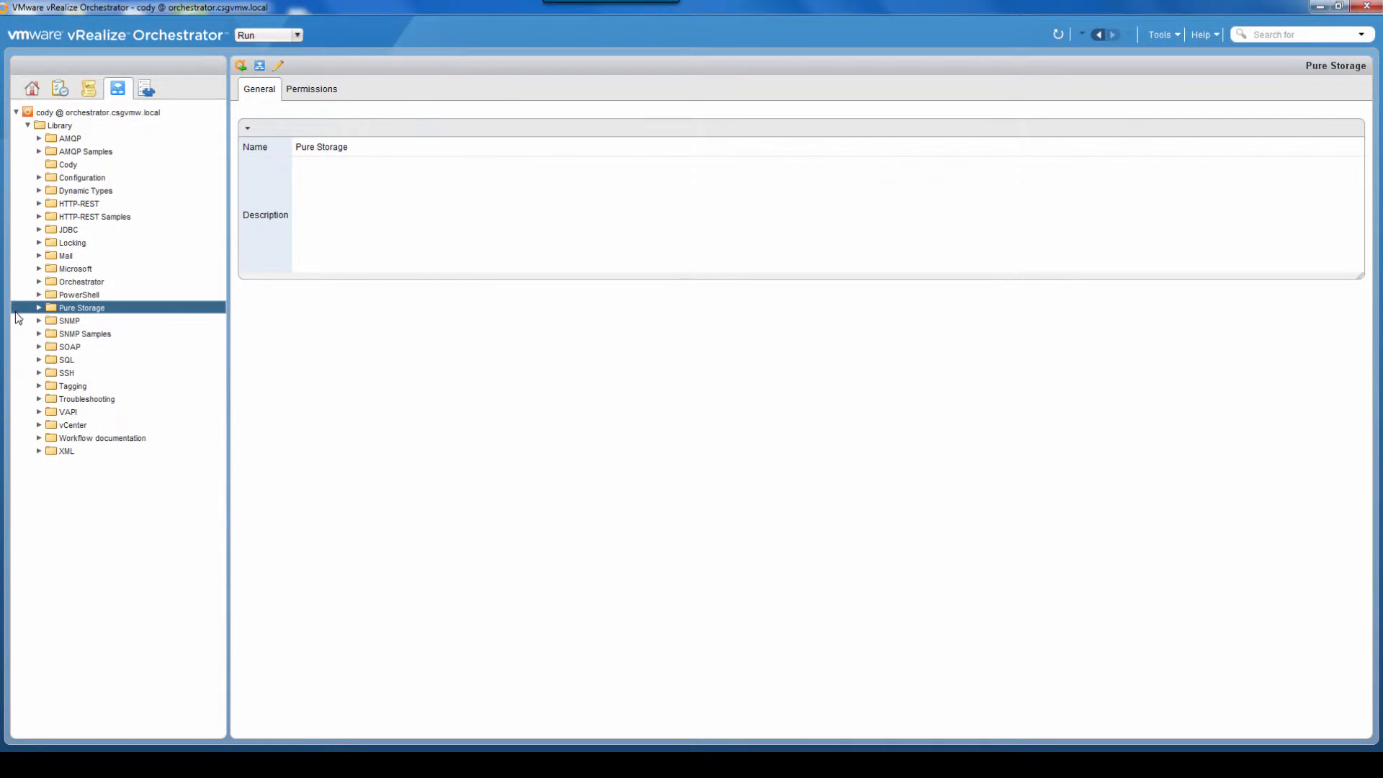
pyautogui.rightClick(67, 169)
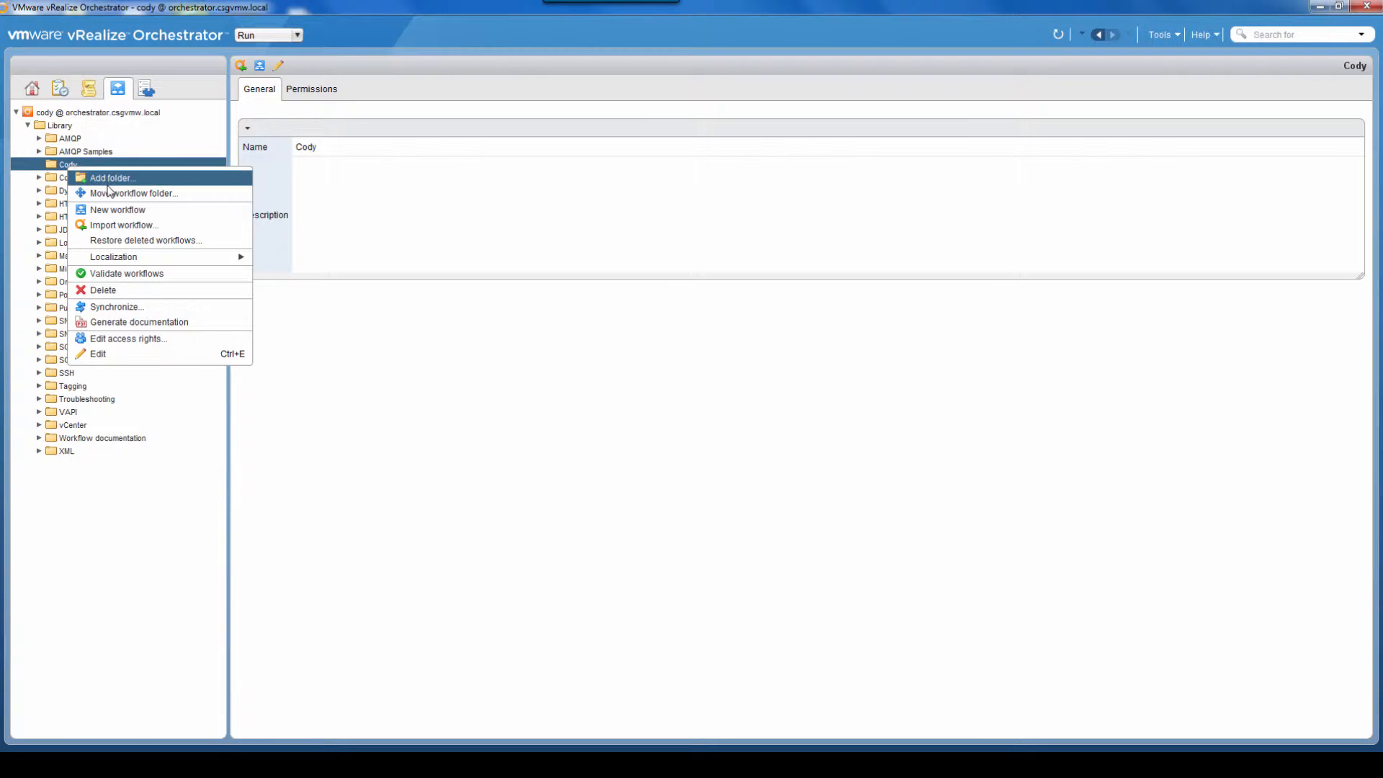
pyautogui.click(142, 210)
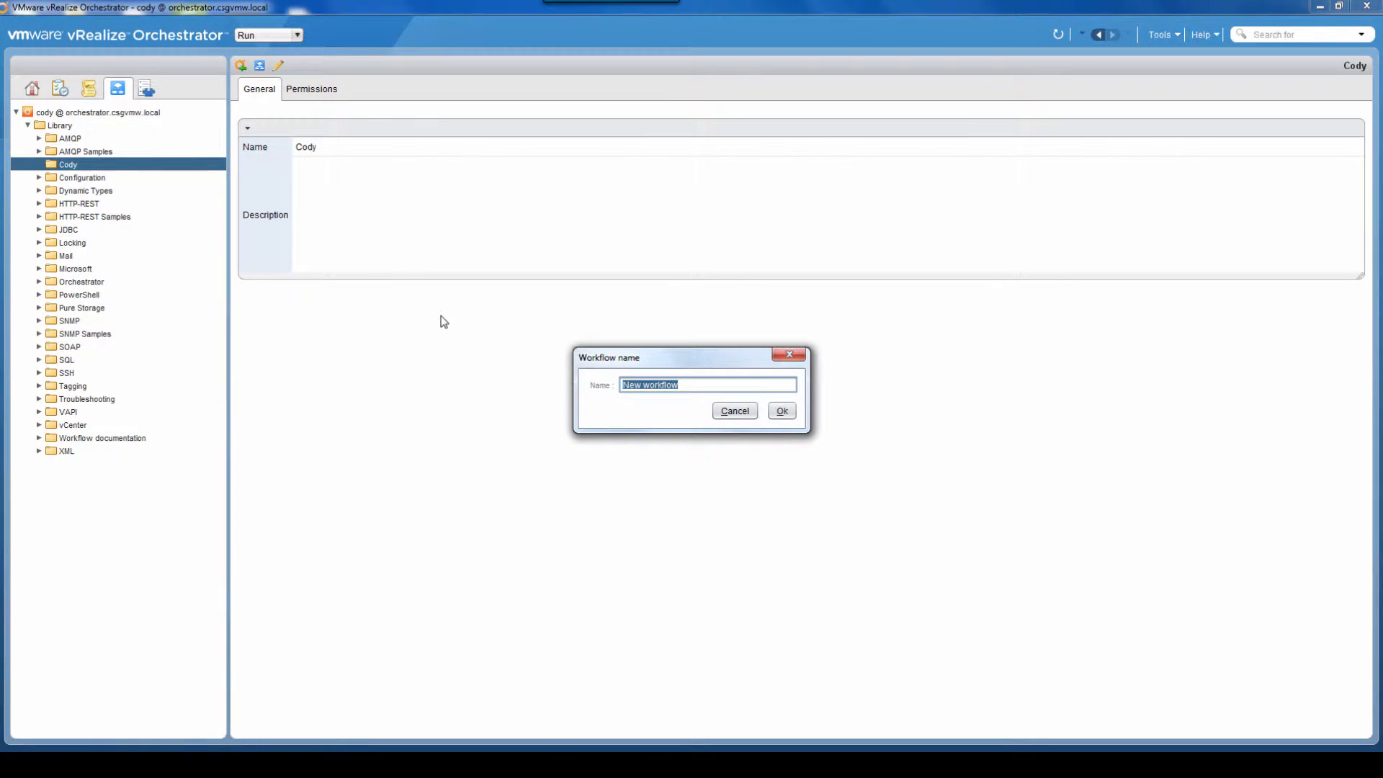
pyautogui.write('CreateFAVolume')
pyautogui.click(781, 411)
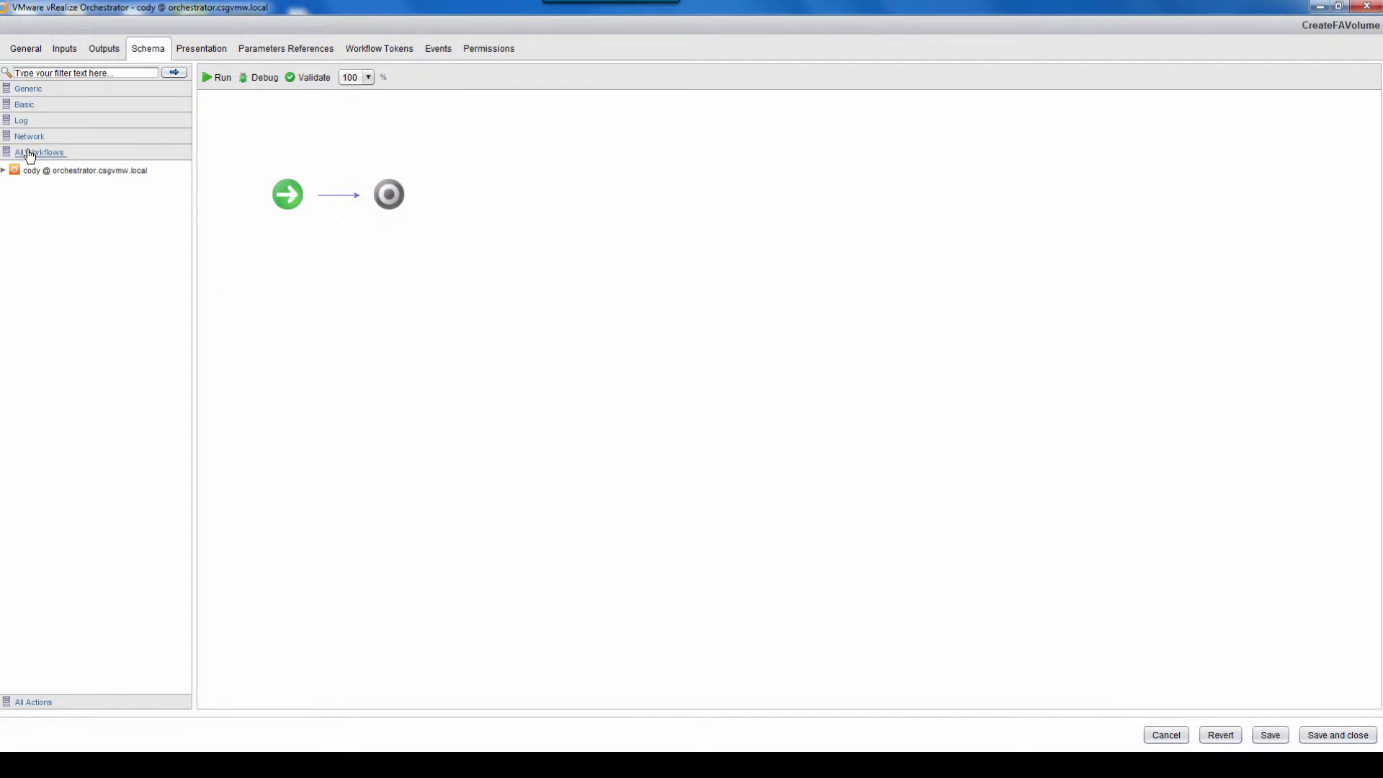
# Insert the Create FlashArray REST Session workflow from Pure Storage's FlashArray Authentication folder between the schema's start and end elements
pyautogui.click(4, 171)
pyautogui.click(15, 185)
pyautogui.click(26, 367)
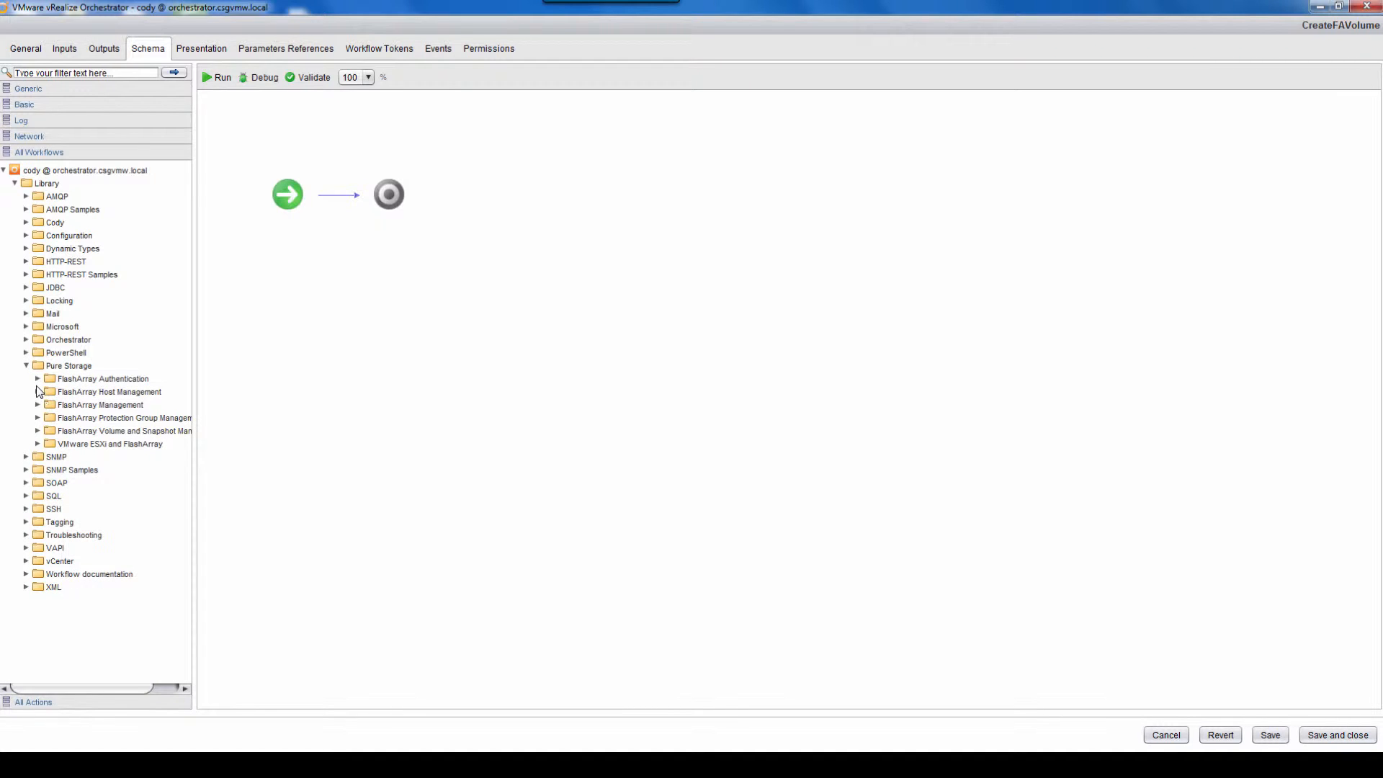
pyautogui.click(37, 380)
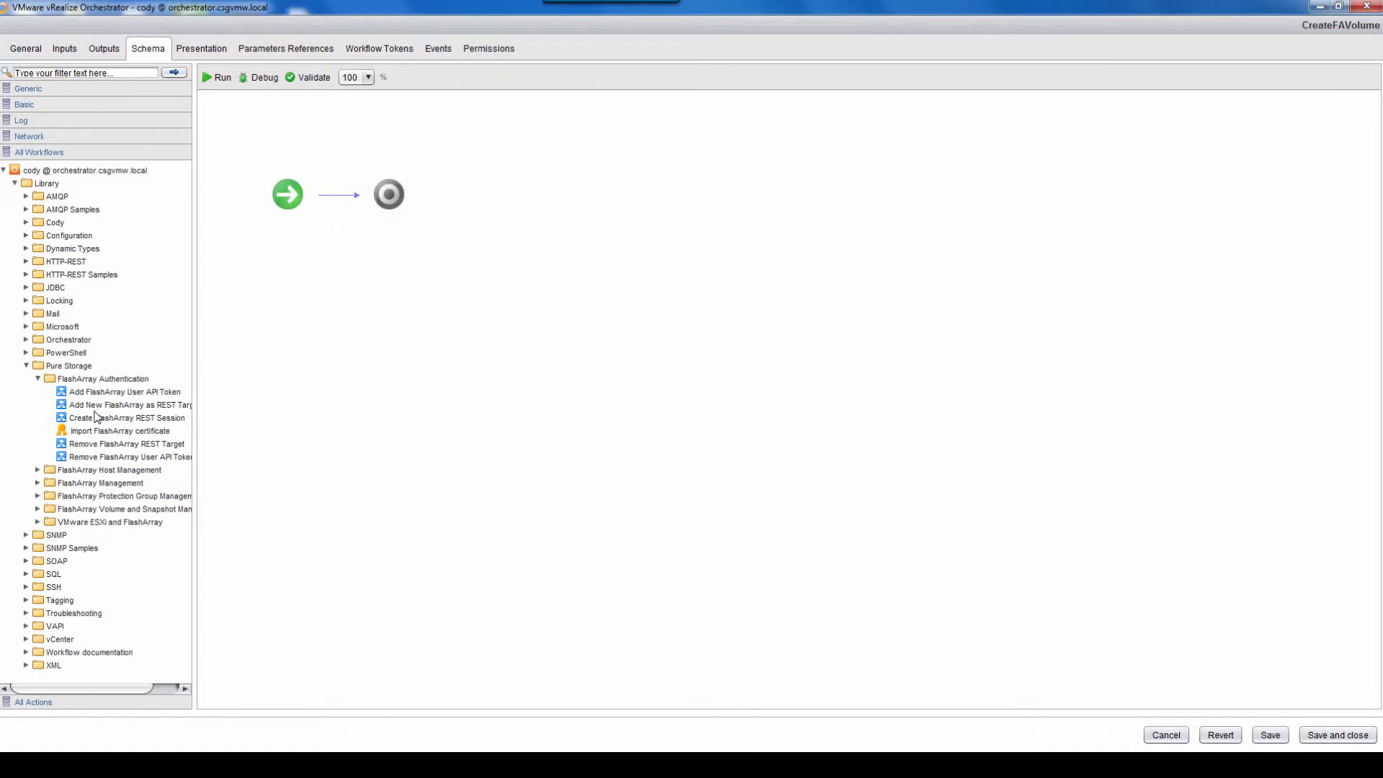
pyautogui.moveTo(100, 423); pyautogui.dragTo(330, 193)
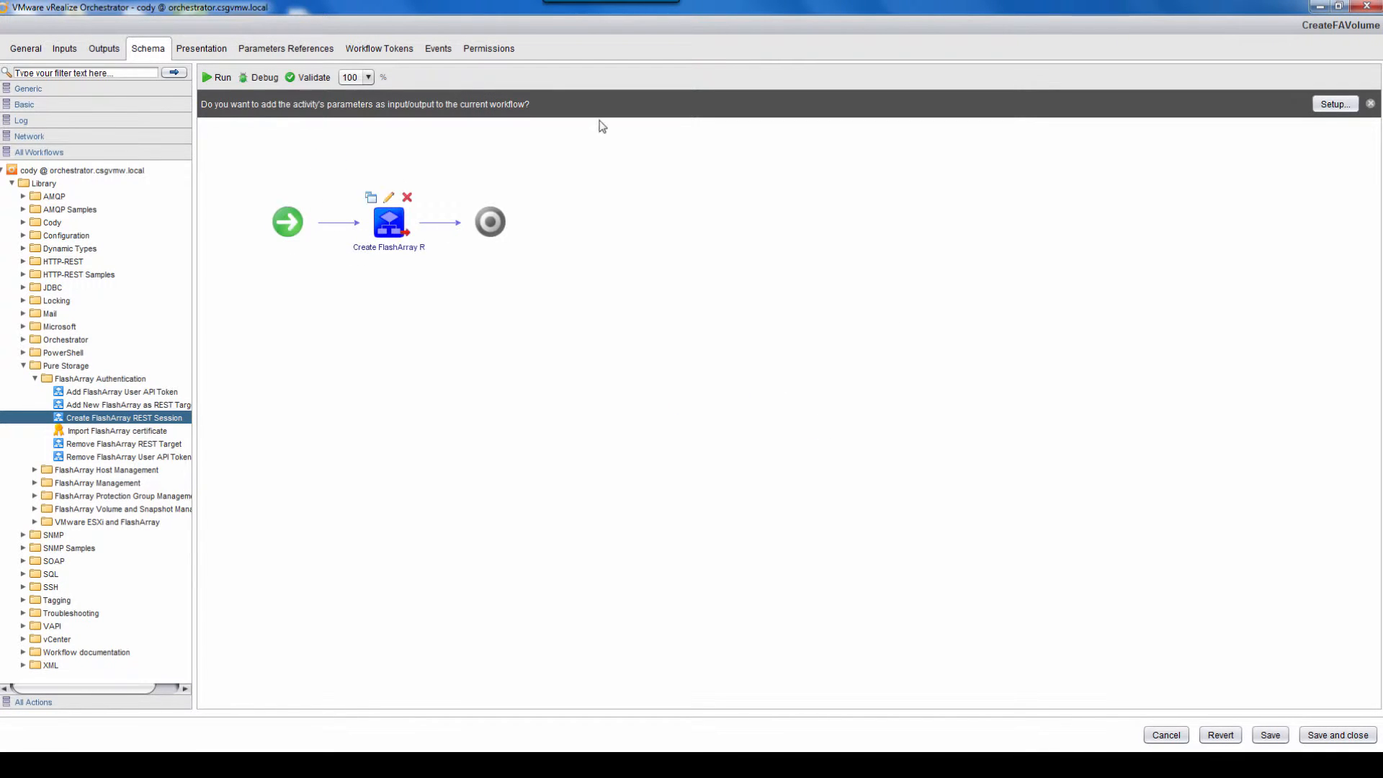
# Promote restHost, username and password as workflow inputs, and result, apiToken and faSession as workflow outputs
pyautogui.click(1327, 108)
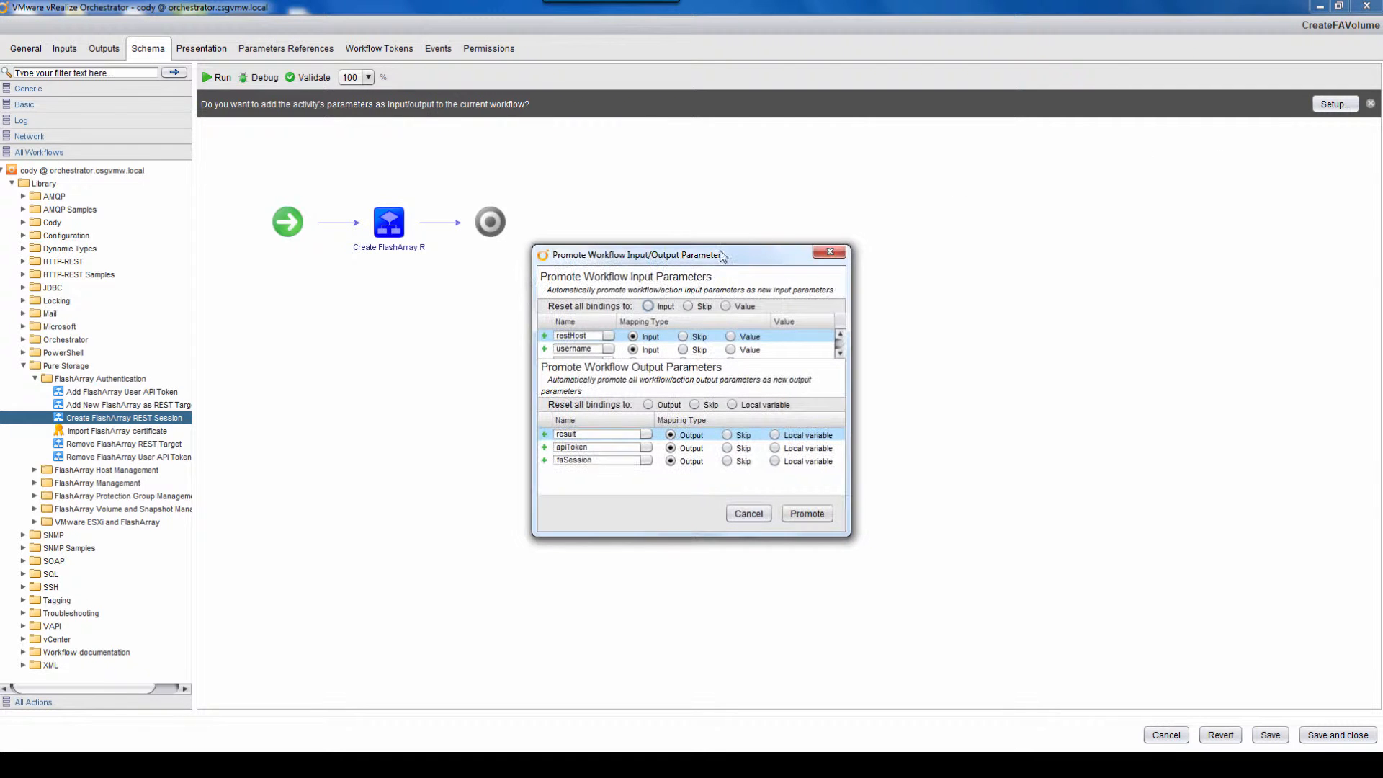
pyautogui.moveTo(692, 535); pyautogui.dragTo(698, 663)
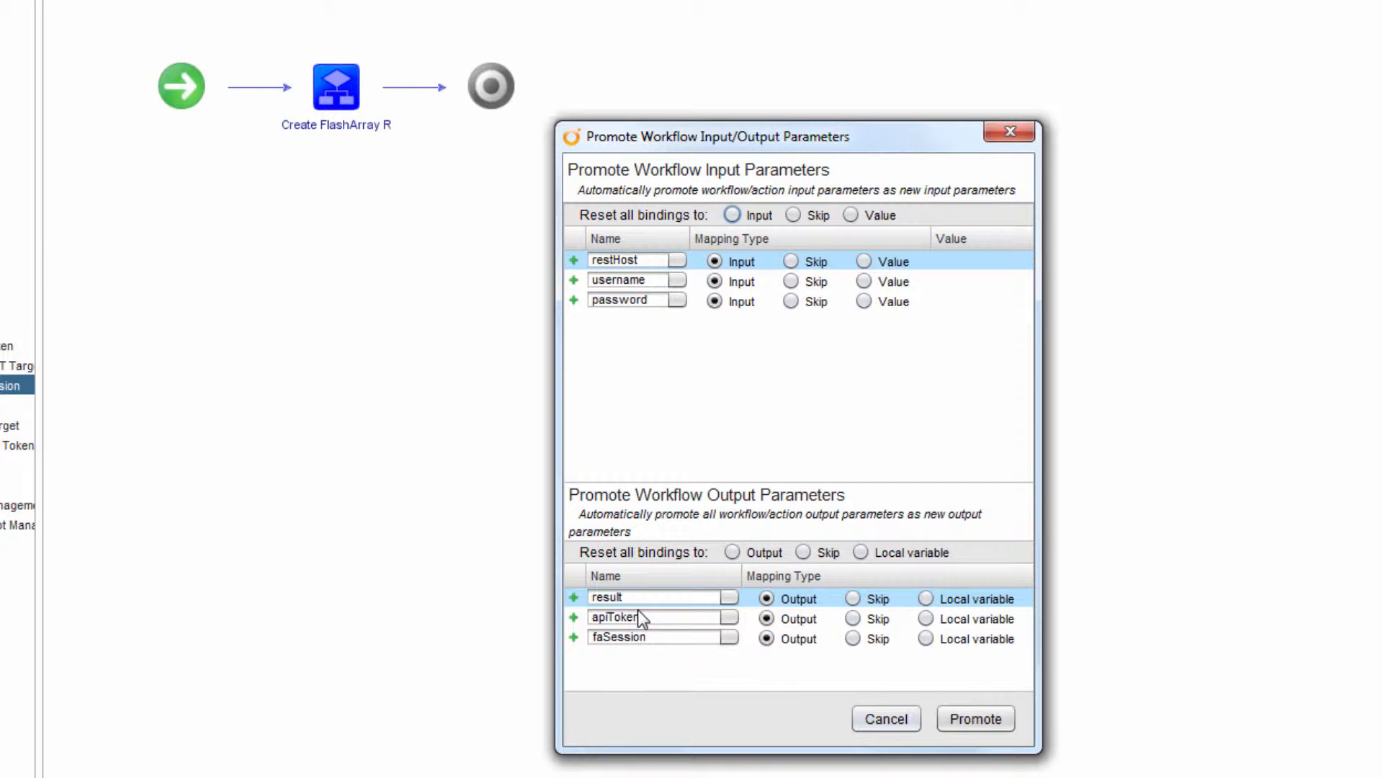
pyautogui.click(984, 721)
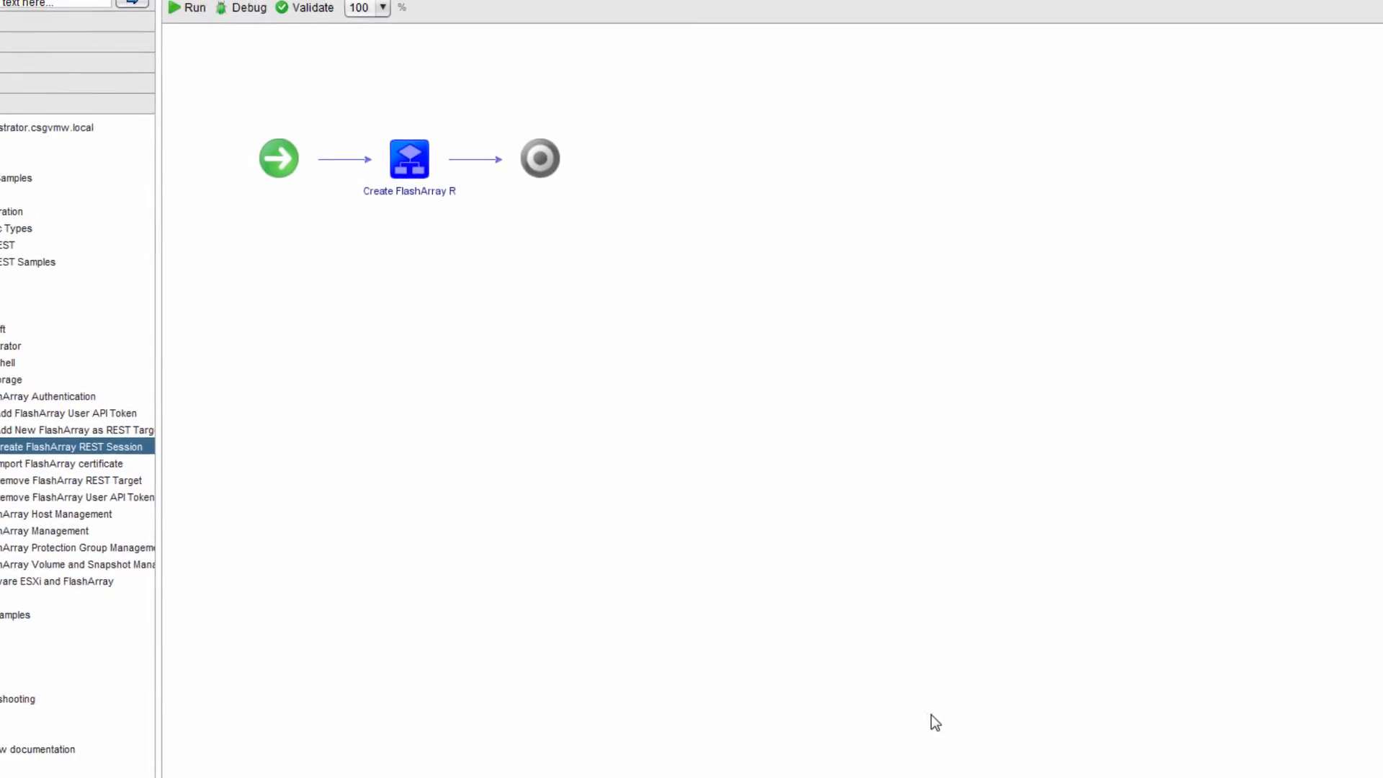
# Review the input and output parameters of the CreateFAVolume workflow
pyautogui.click(79, 57)
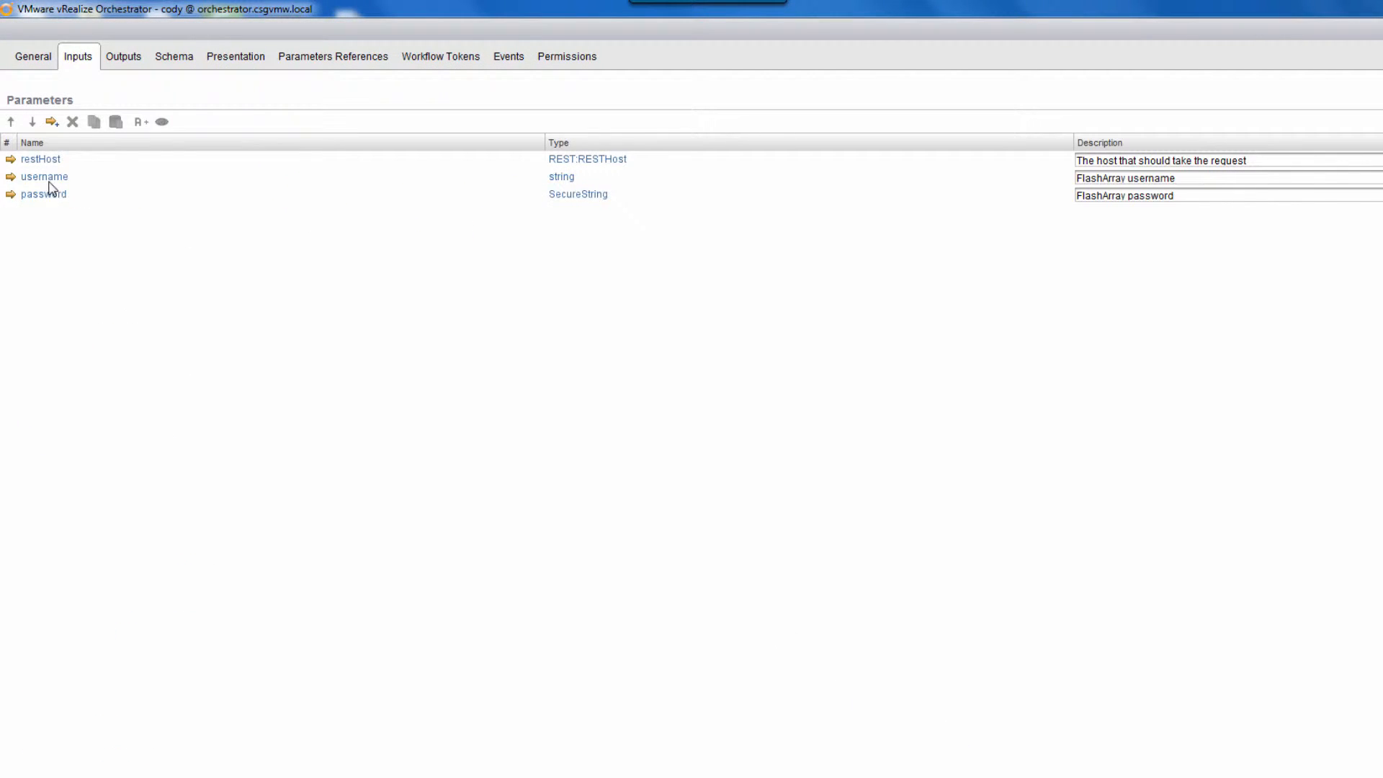
pyautogui.click(128, 57)
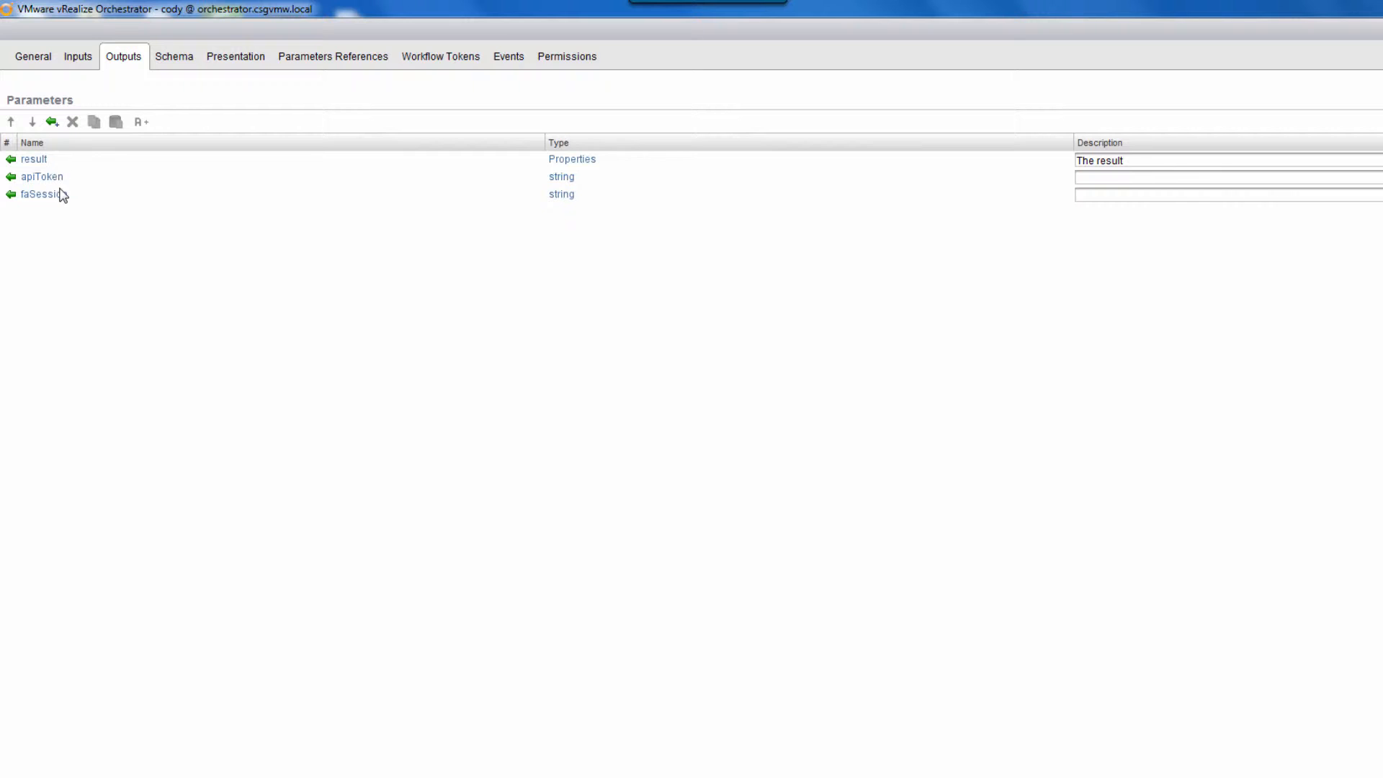
# Insert the Create FlashArray Volume workflow from FlashArray Volume and Snapshot Management into the schema after the REST session element
pyautogui.click(175, 65)
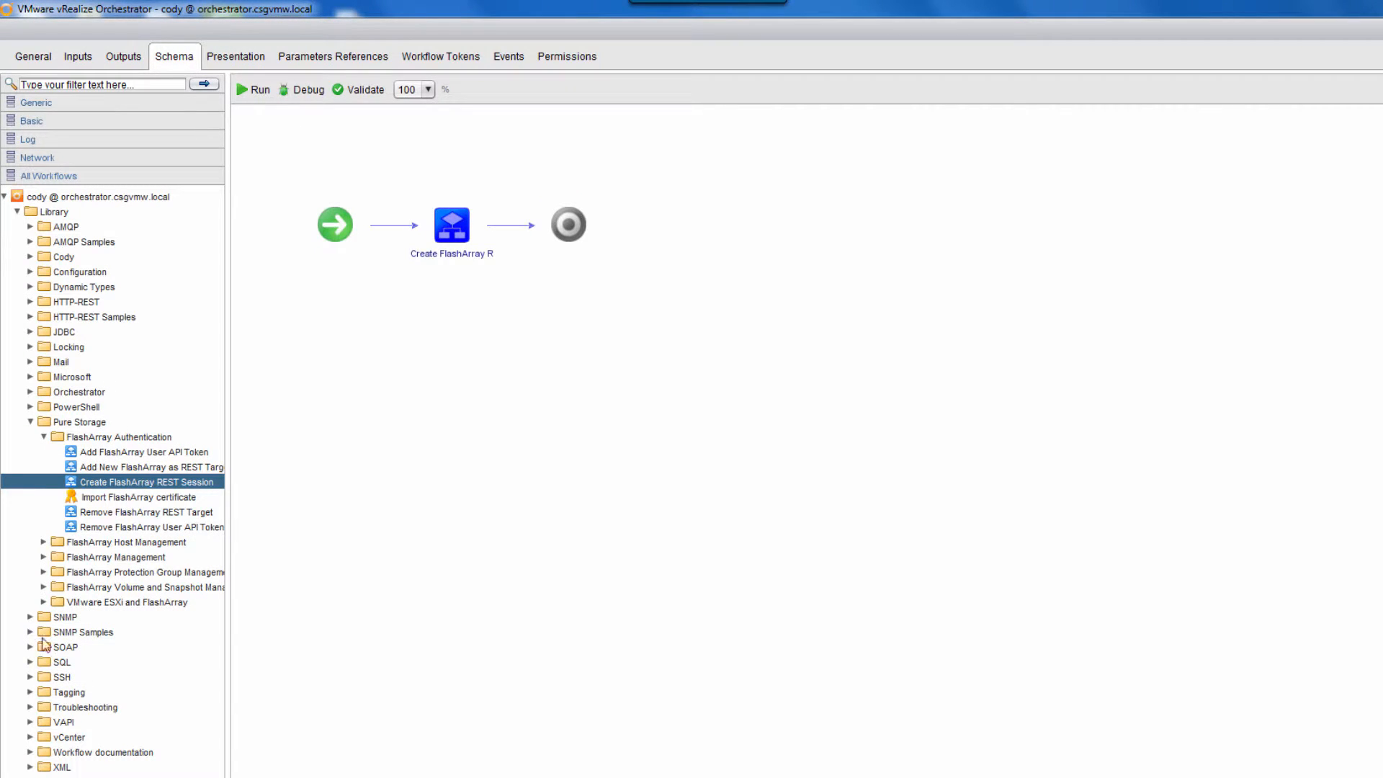
pyautogui.click(43, 587)
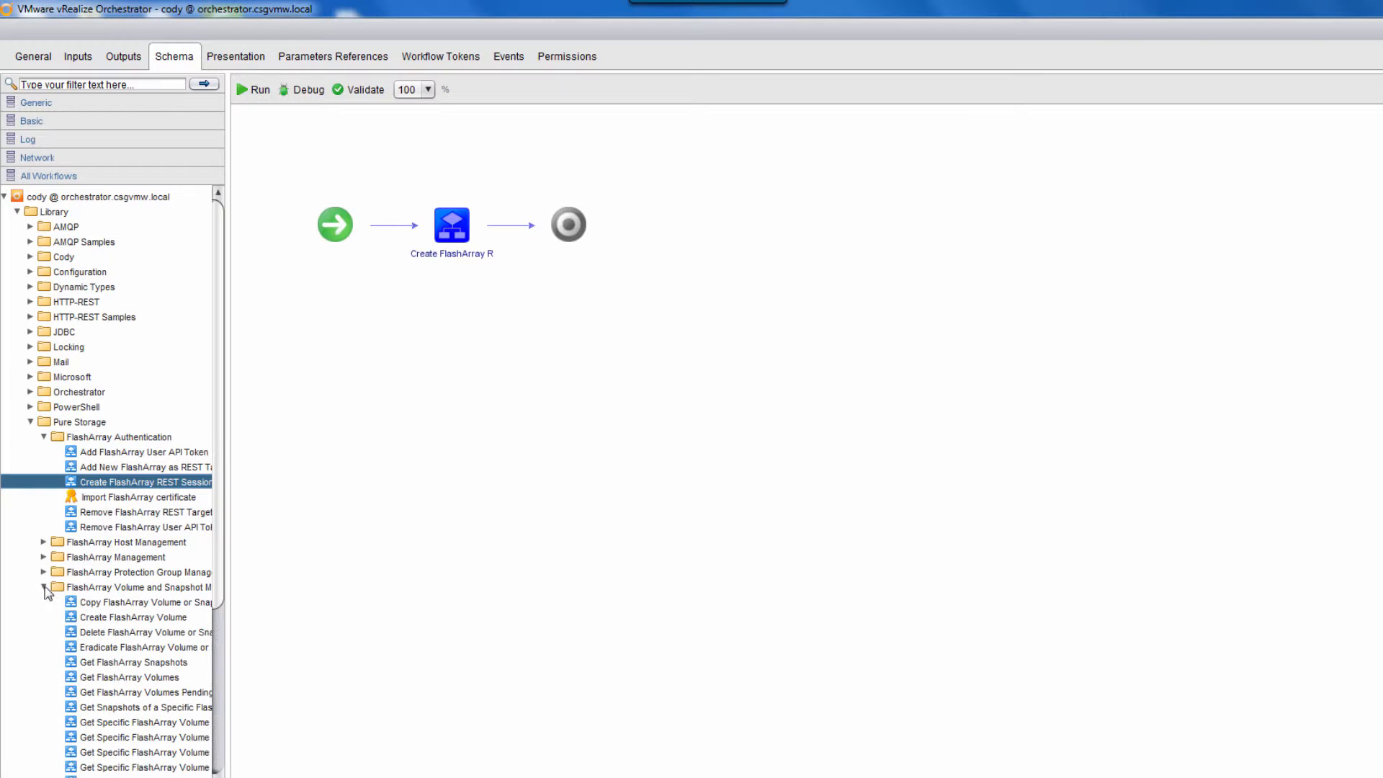
pyautogui.moveTo(115, 619); pyautogui.dragTo(518, 236)
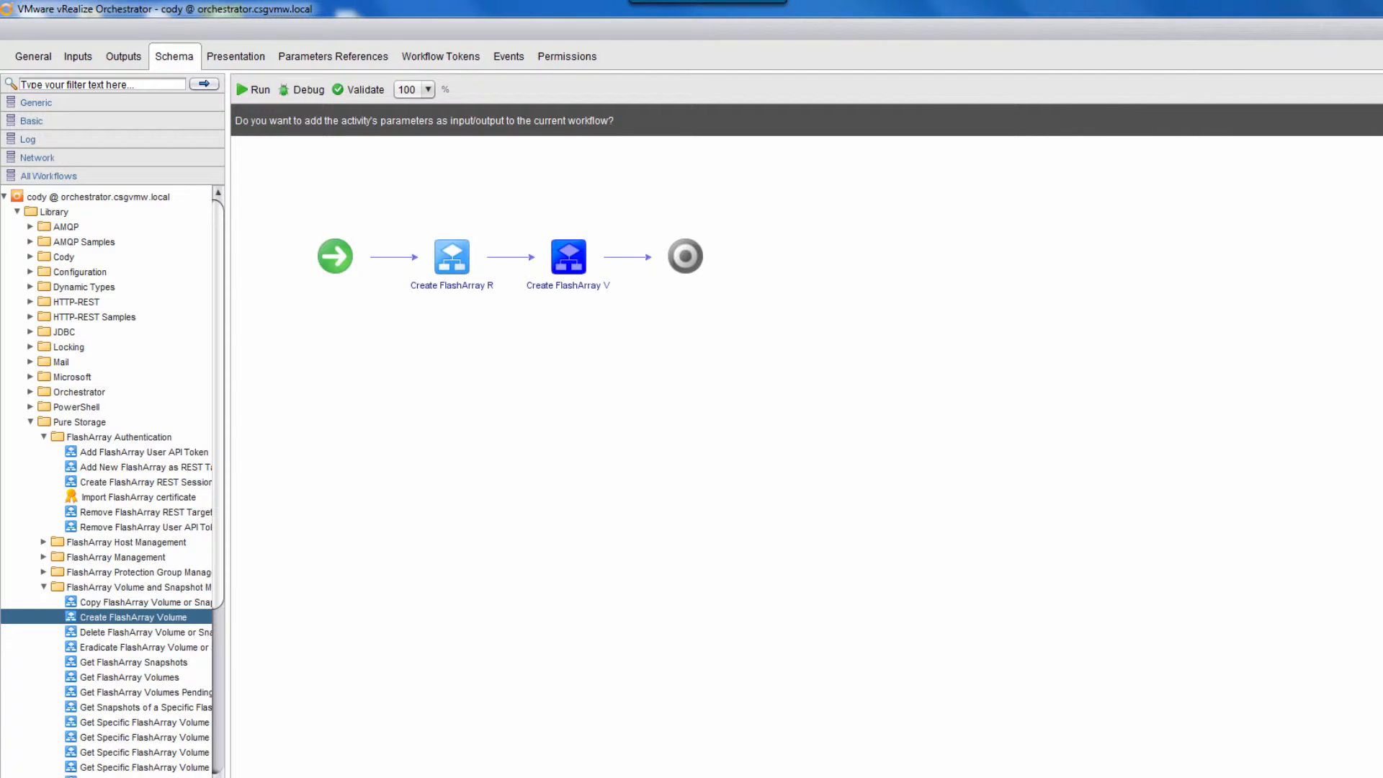
# Promote restHost, volName and volSize as workflow inputs, and the volume result as an output renamed volResult
pyautogui.click(1380, 121)
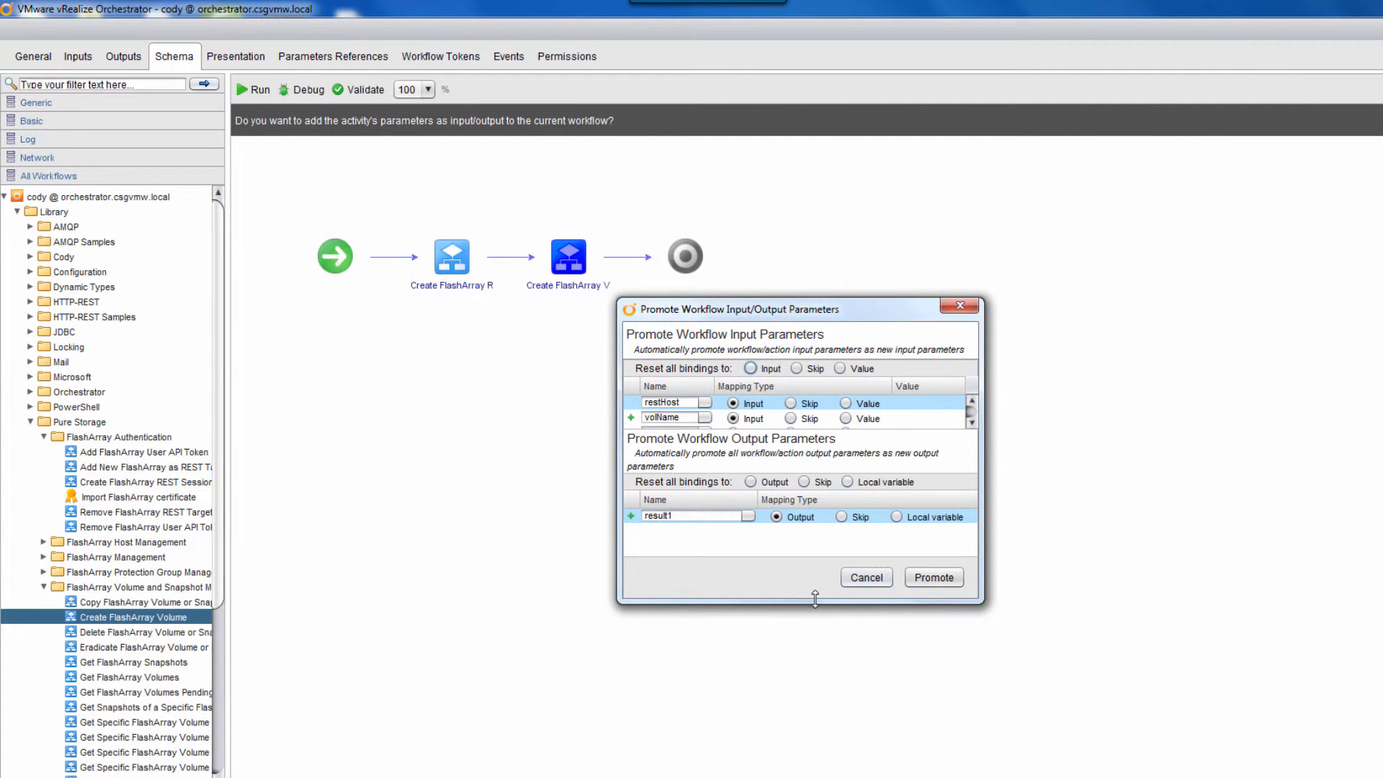
pyautogui.moveTo(815, 598); pyautogui.dragTo(812, 670)
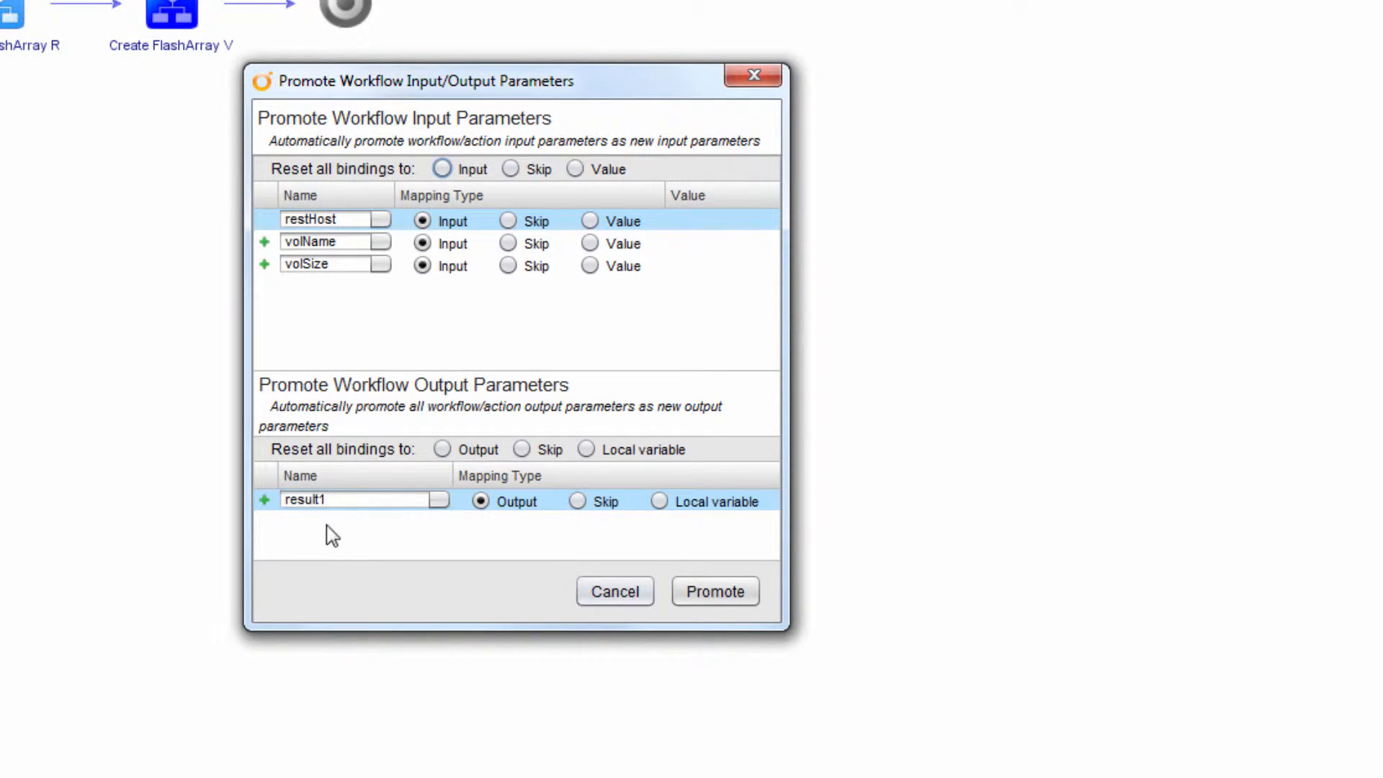
pyautogui.click(328, 499)
pyautogui.doubleClick(273, 497)
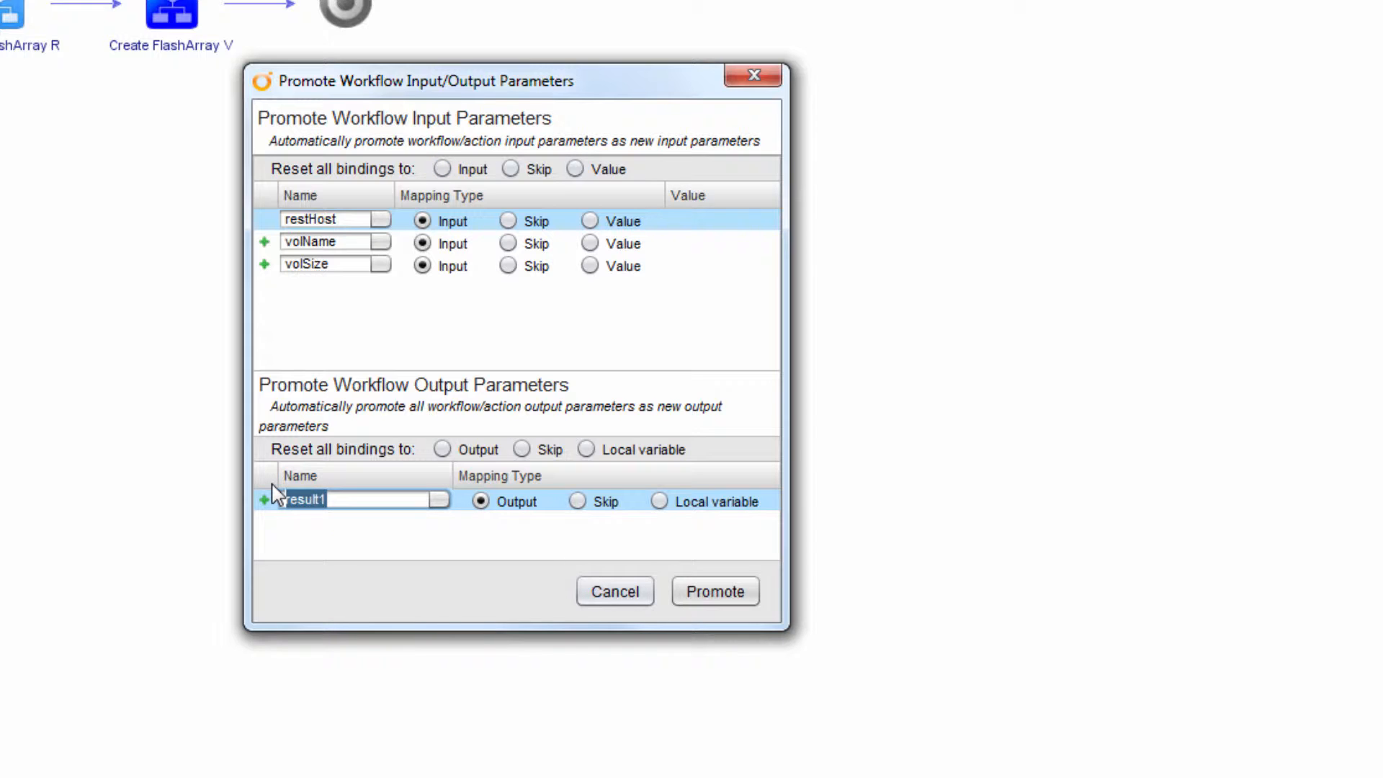
pyautogui.write('volRes')
pyautogui.click(717, 593)
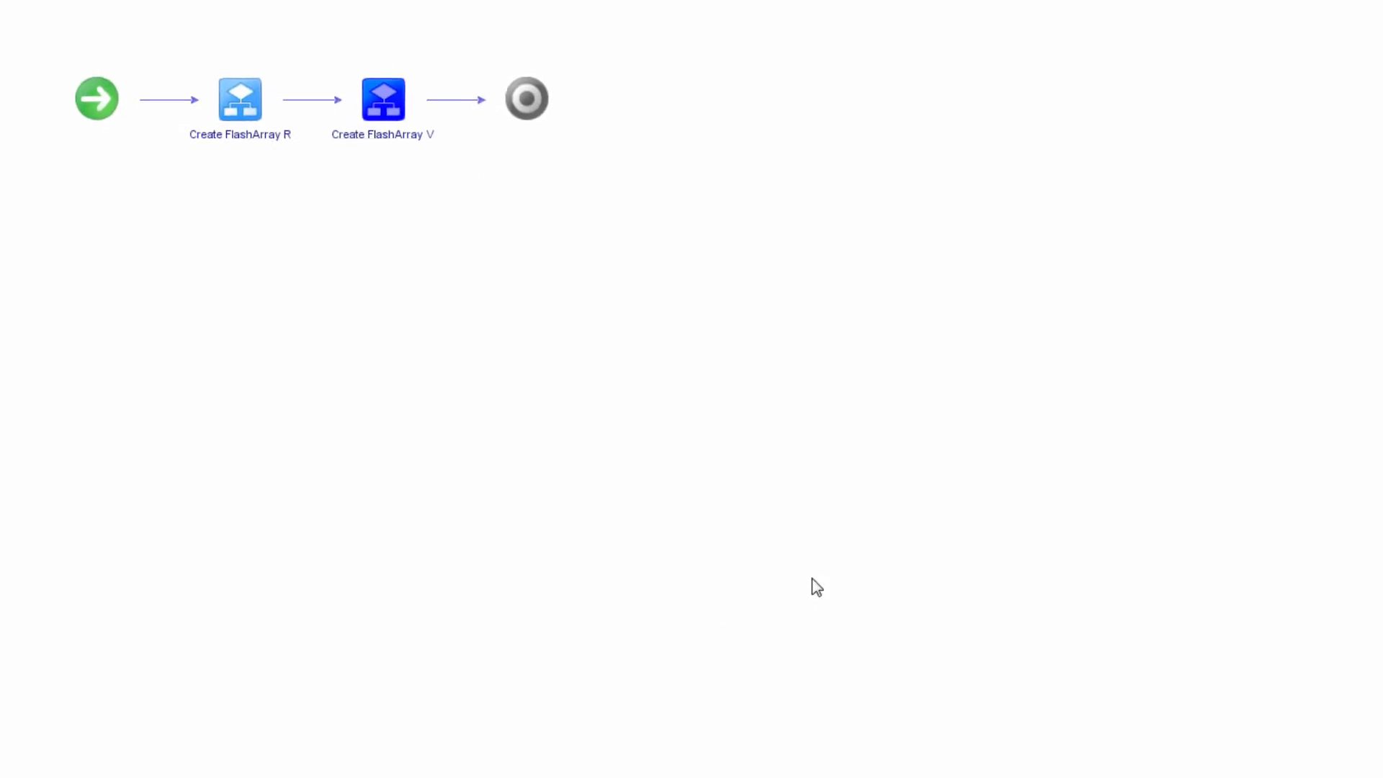
# Examine the visual parameter bindings of the Create FlashArray Volume element
pyautogui.moveTo(380, 115)
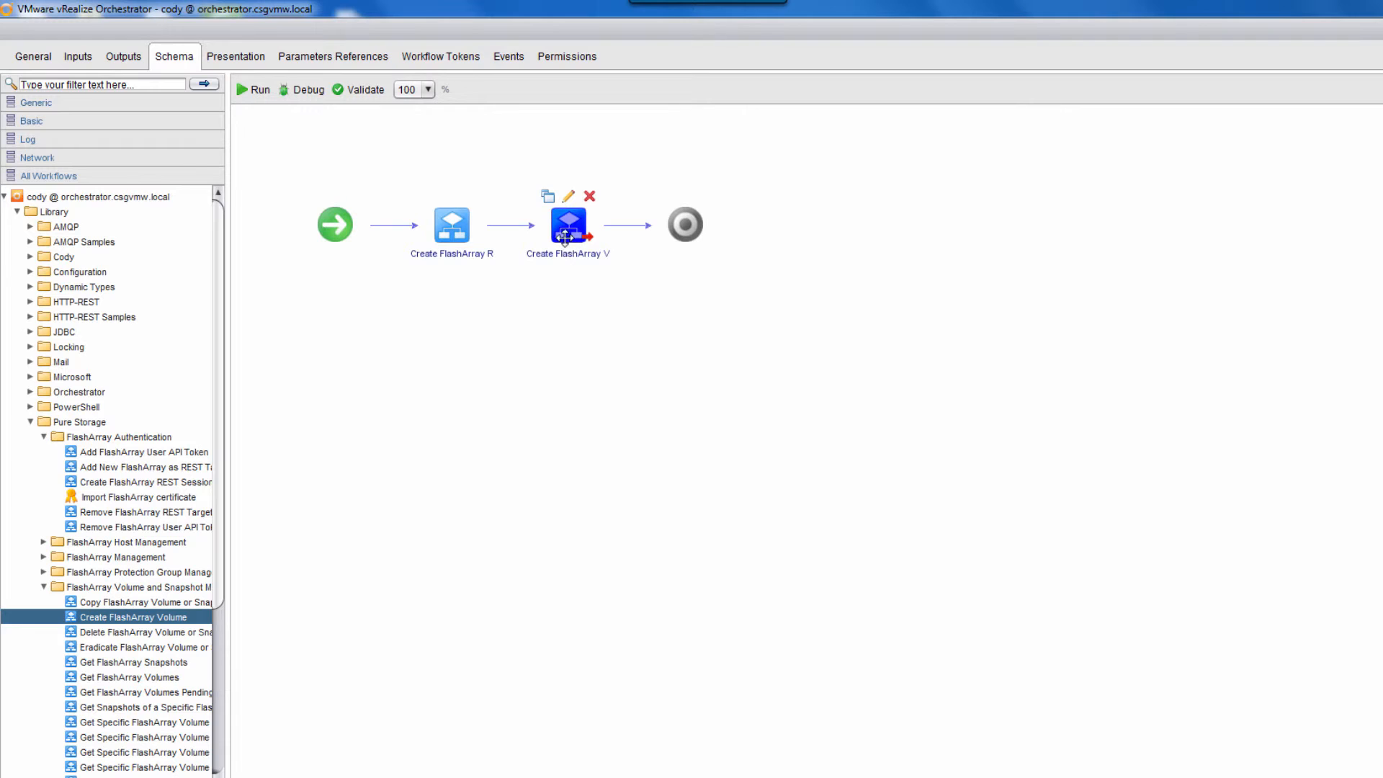
pyautogui.click(568, 198)
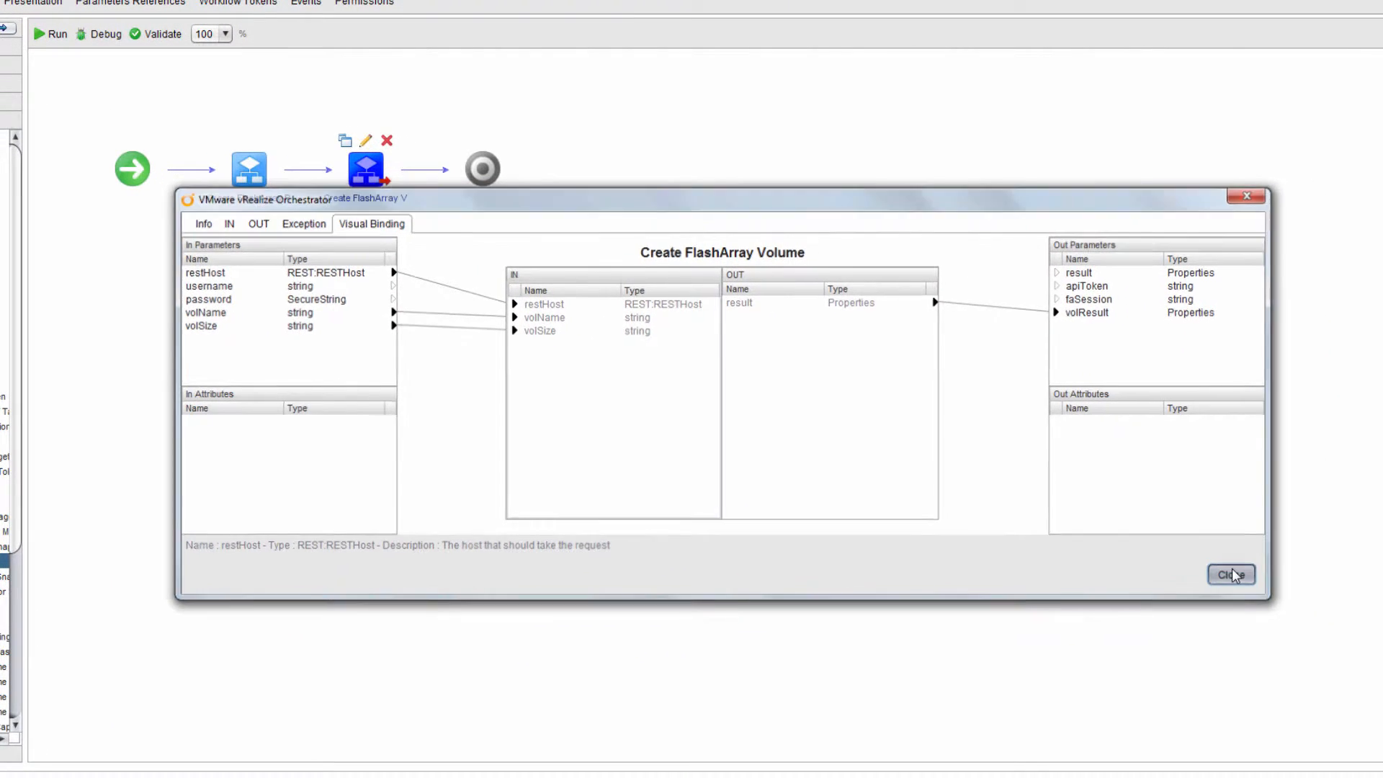
pyautogui.click(1230, 572)
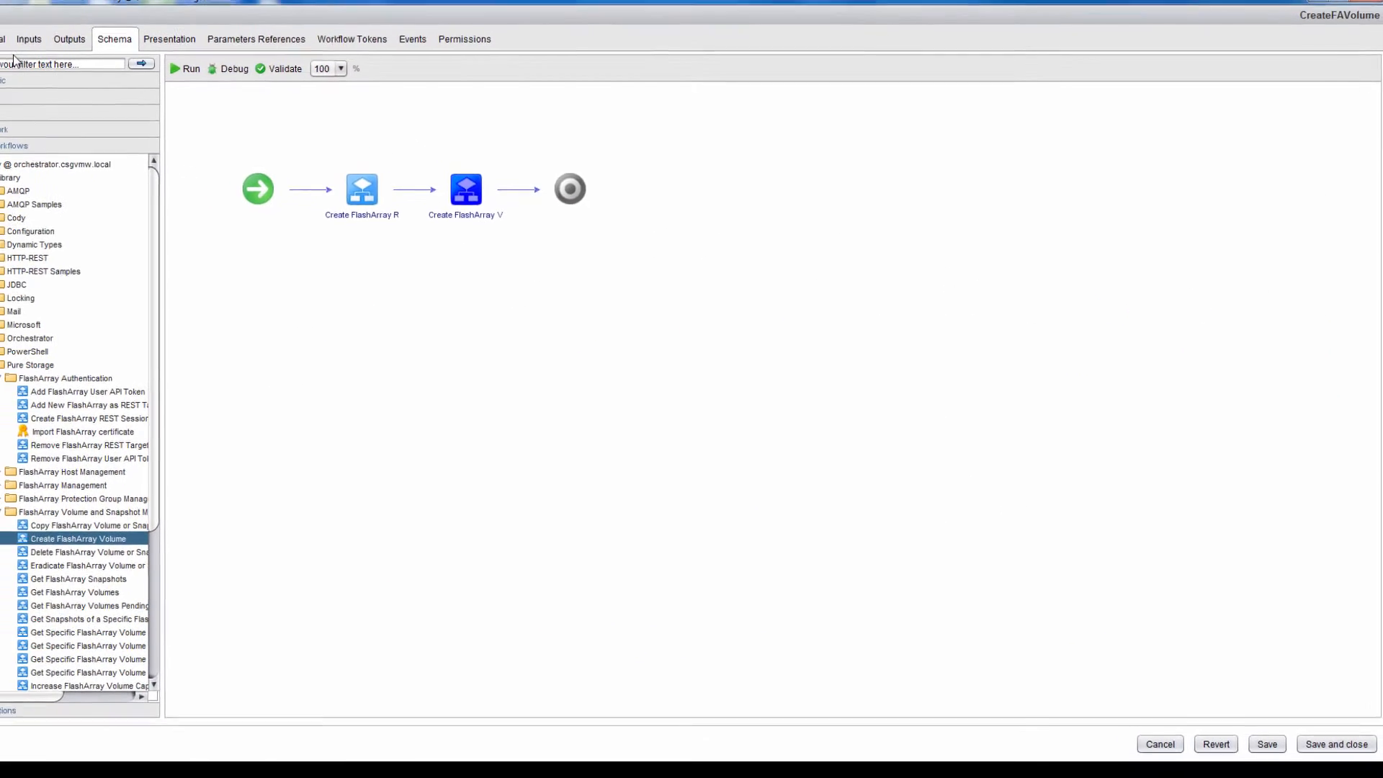
# Review the CreateFAVolume input parameters and how they are presented, including the volName description
pyautogui.click(67, 52)
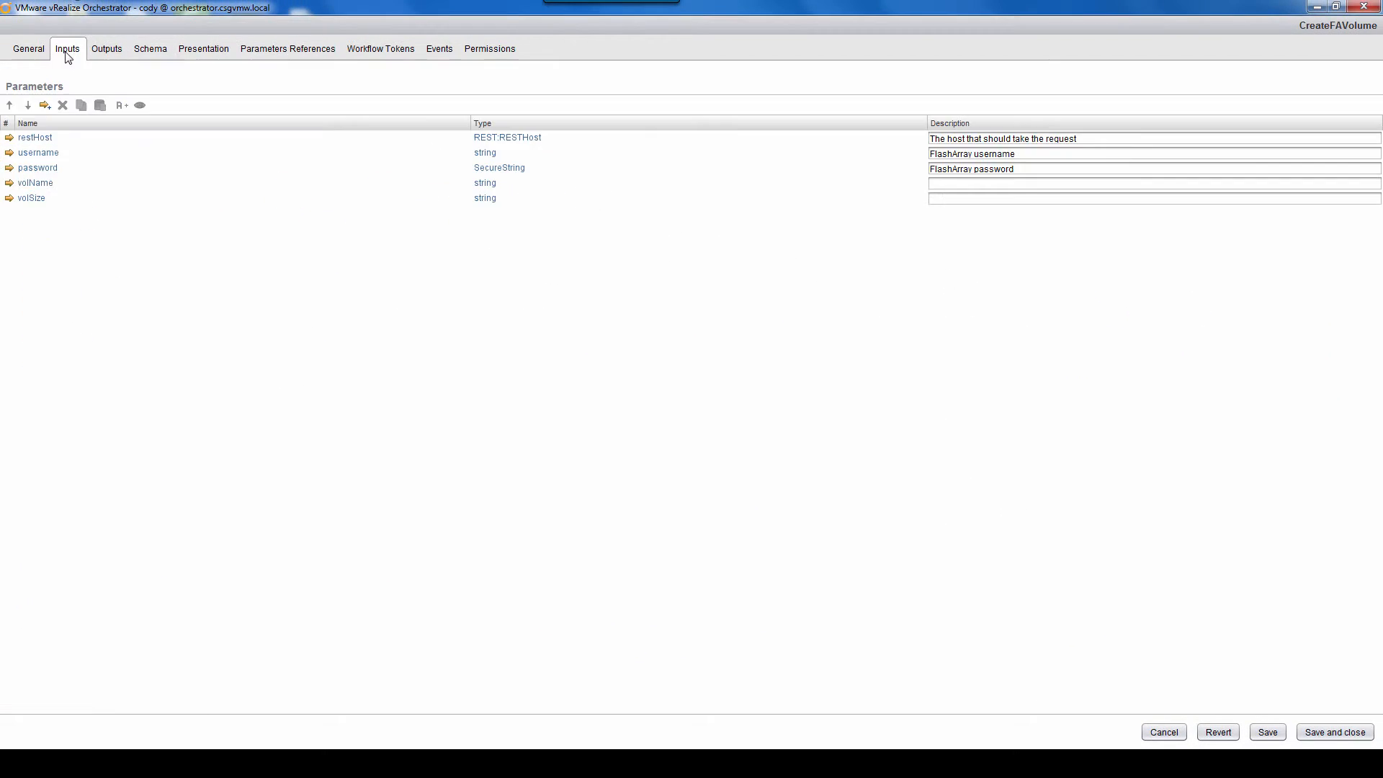
pyautogui.click(199, 51)
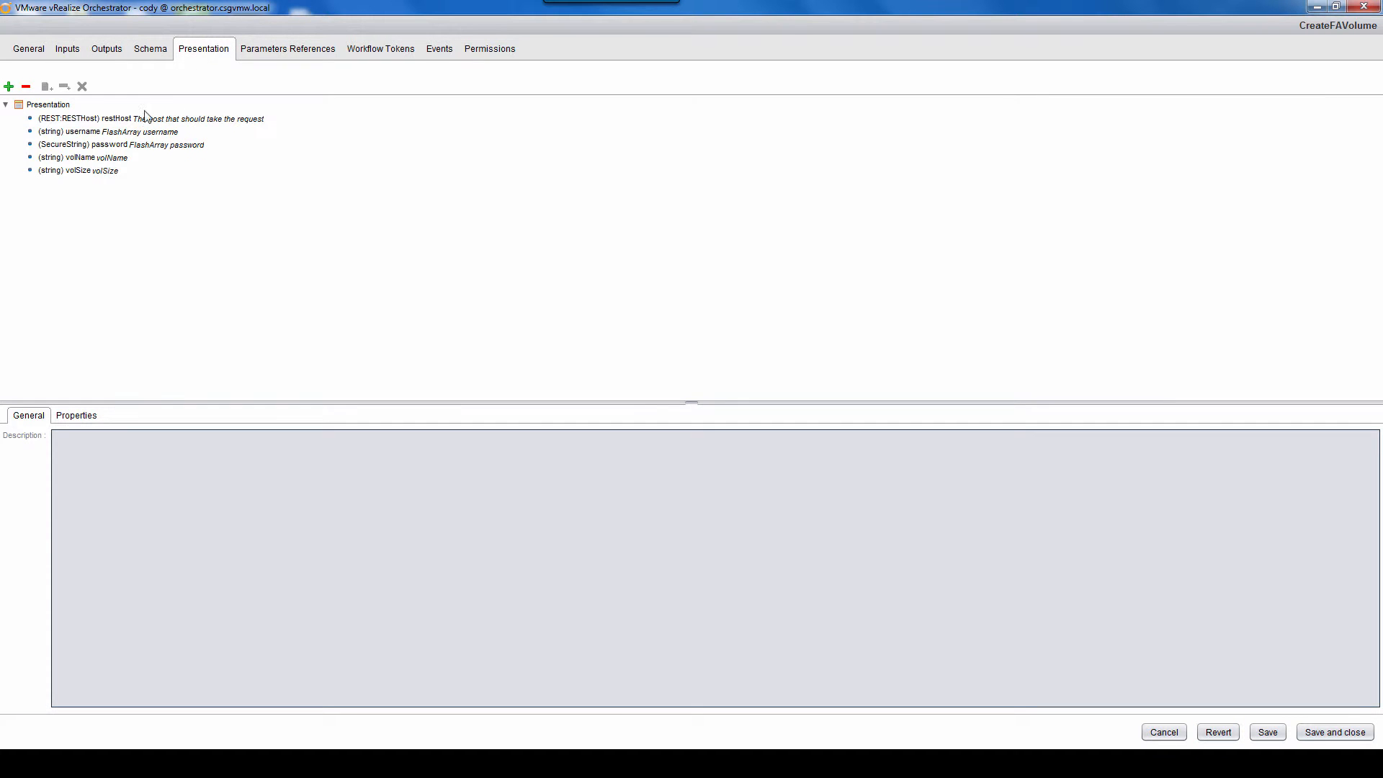
pyautogui.click(88, 135)
pyautogui.click(91, 158)
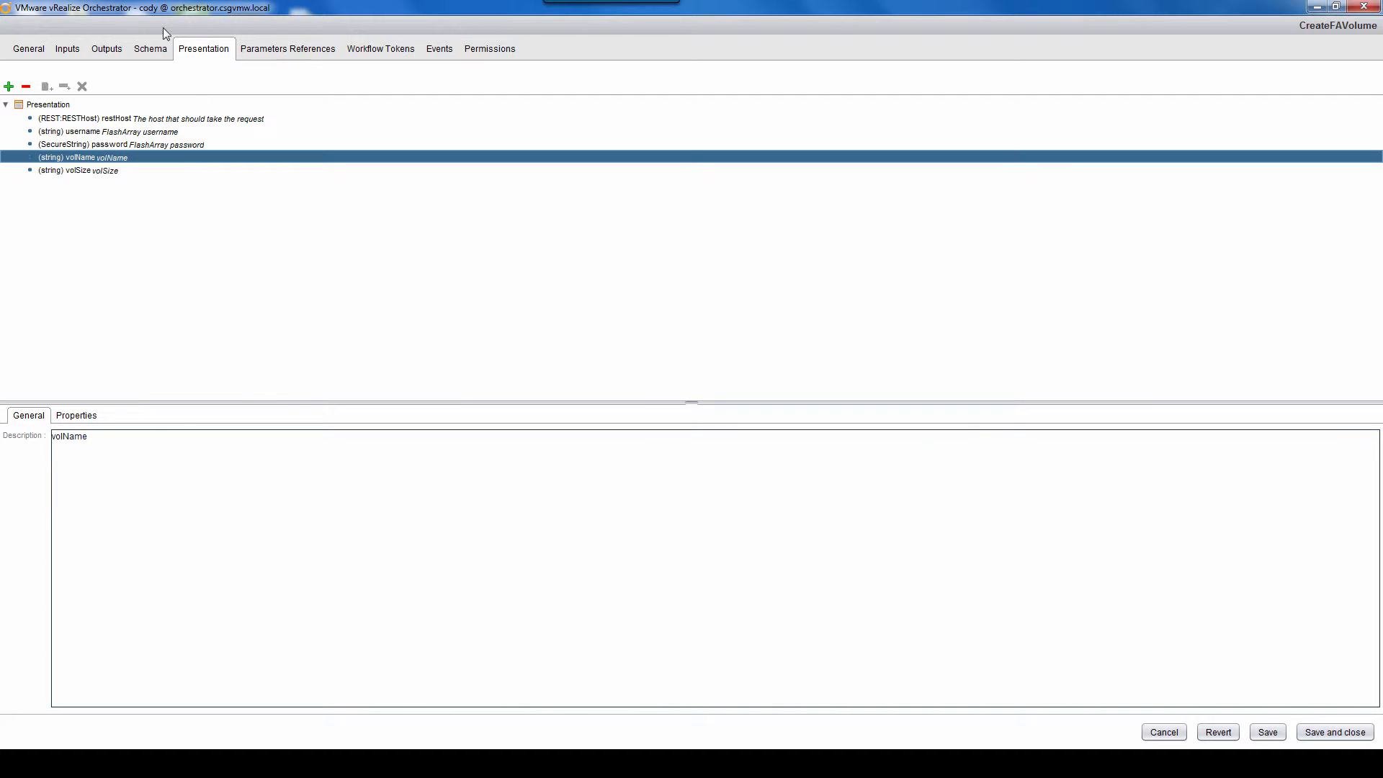
# Save the CreateFAVolume workflow and start a run with CSG 420-2 as the REST host that should take the request
pyautogui.click(151, 49)
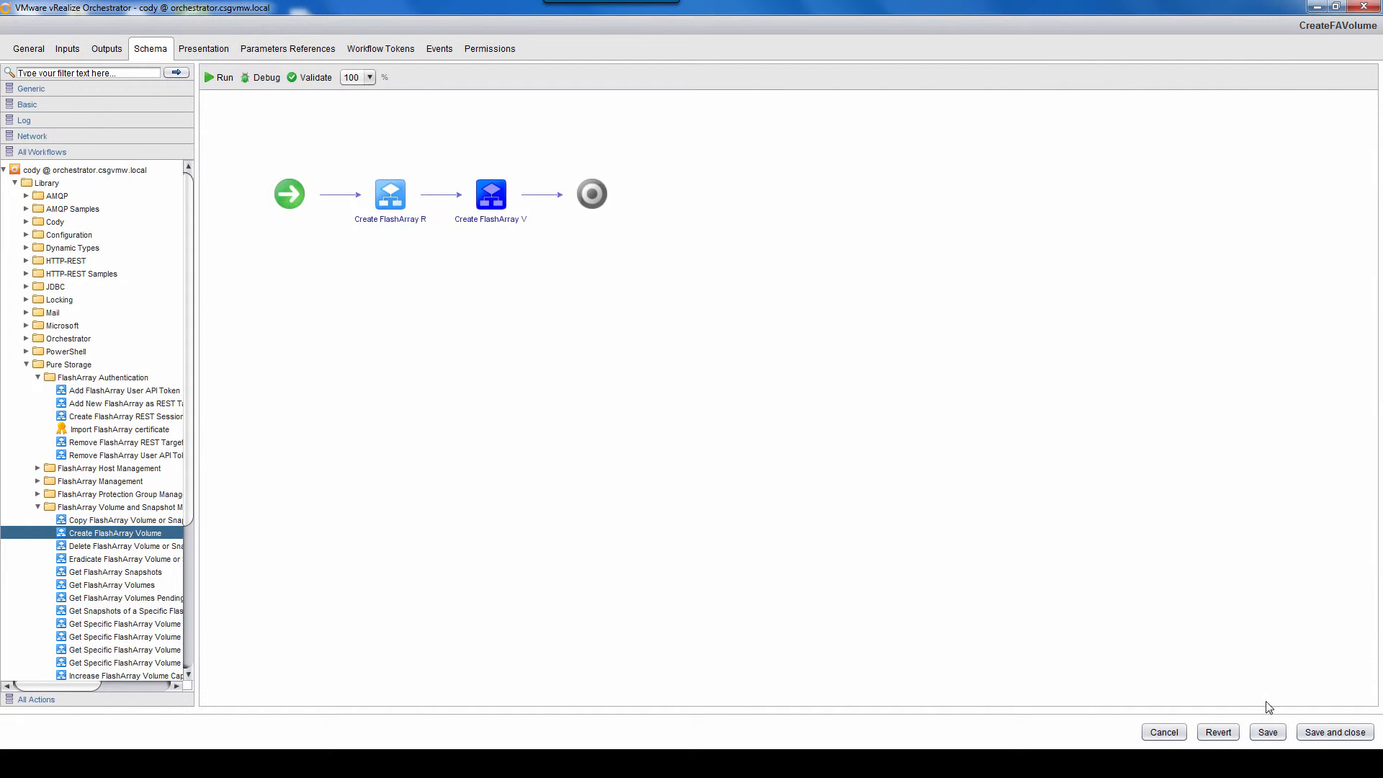
pyautogui.click(1268, 731)
pyautogui.click(225, 85)
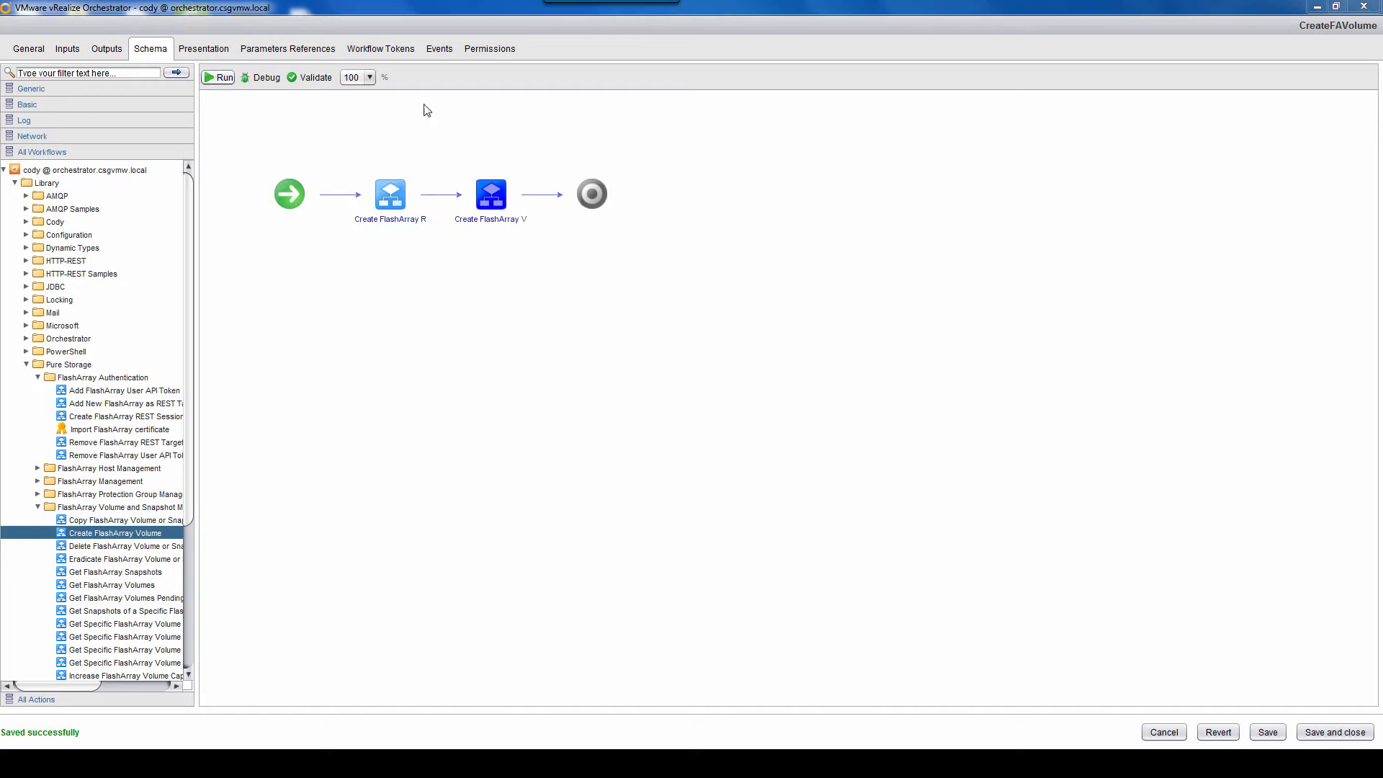
pyautogui.click(639, 232)
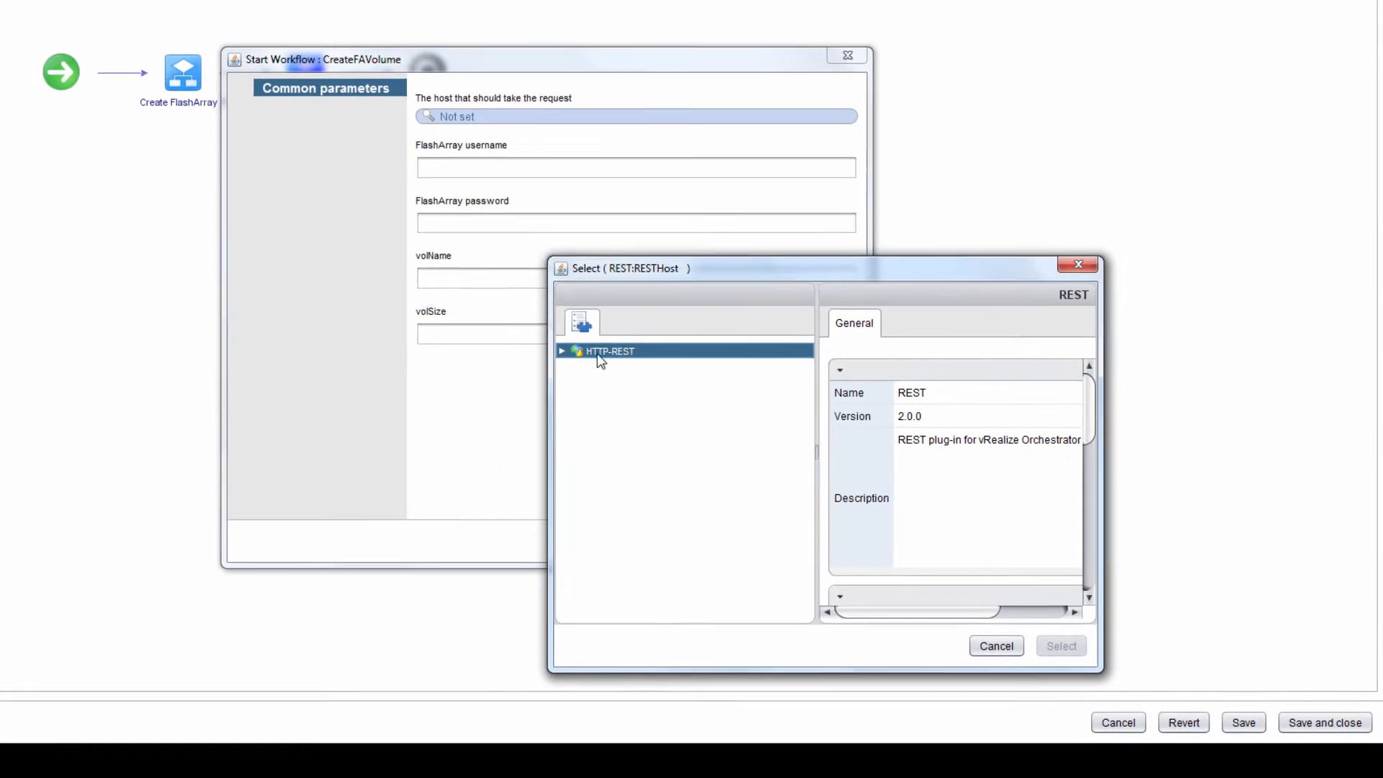
pyautogui.click(562, 350)
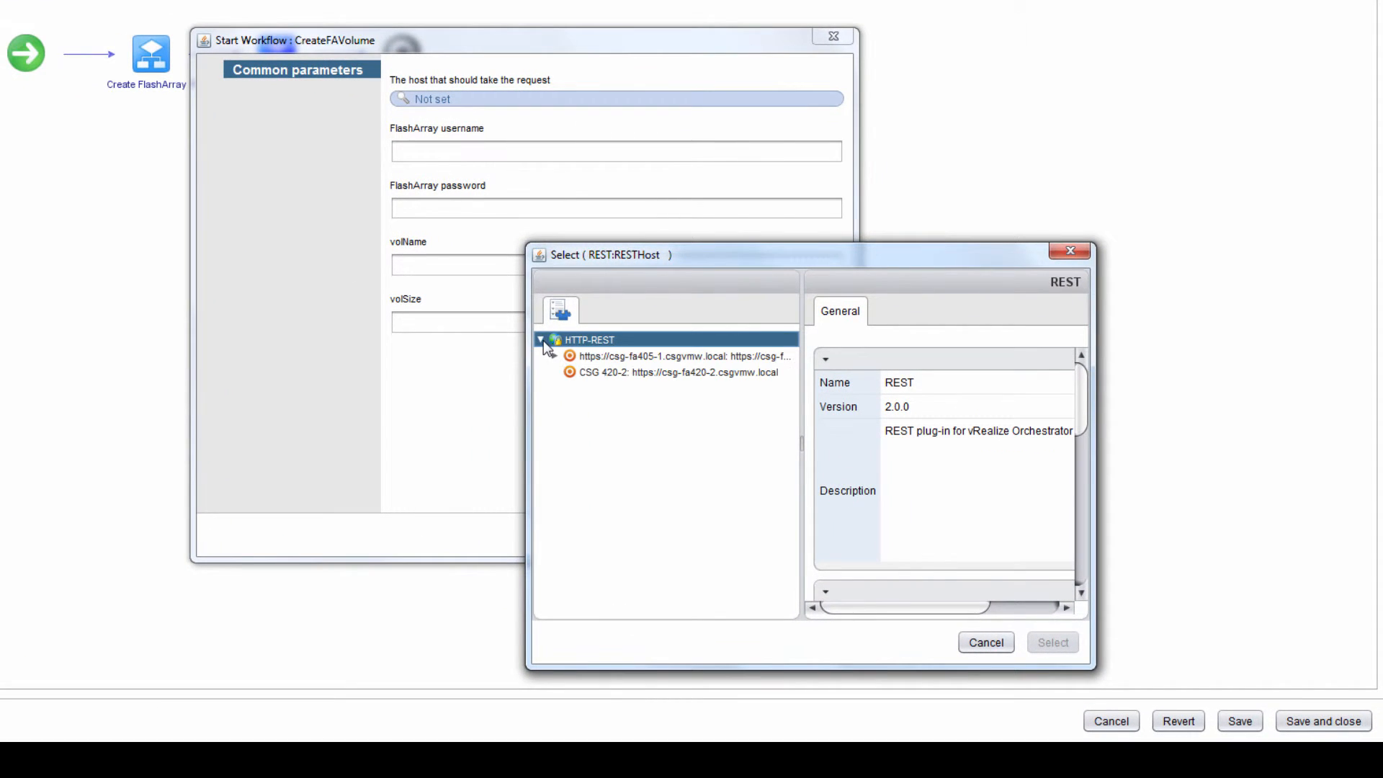
pyautogui.click(603, 370)
pyautogui.click(1052, 642)
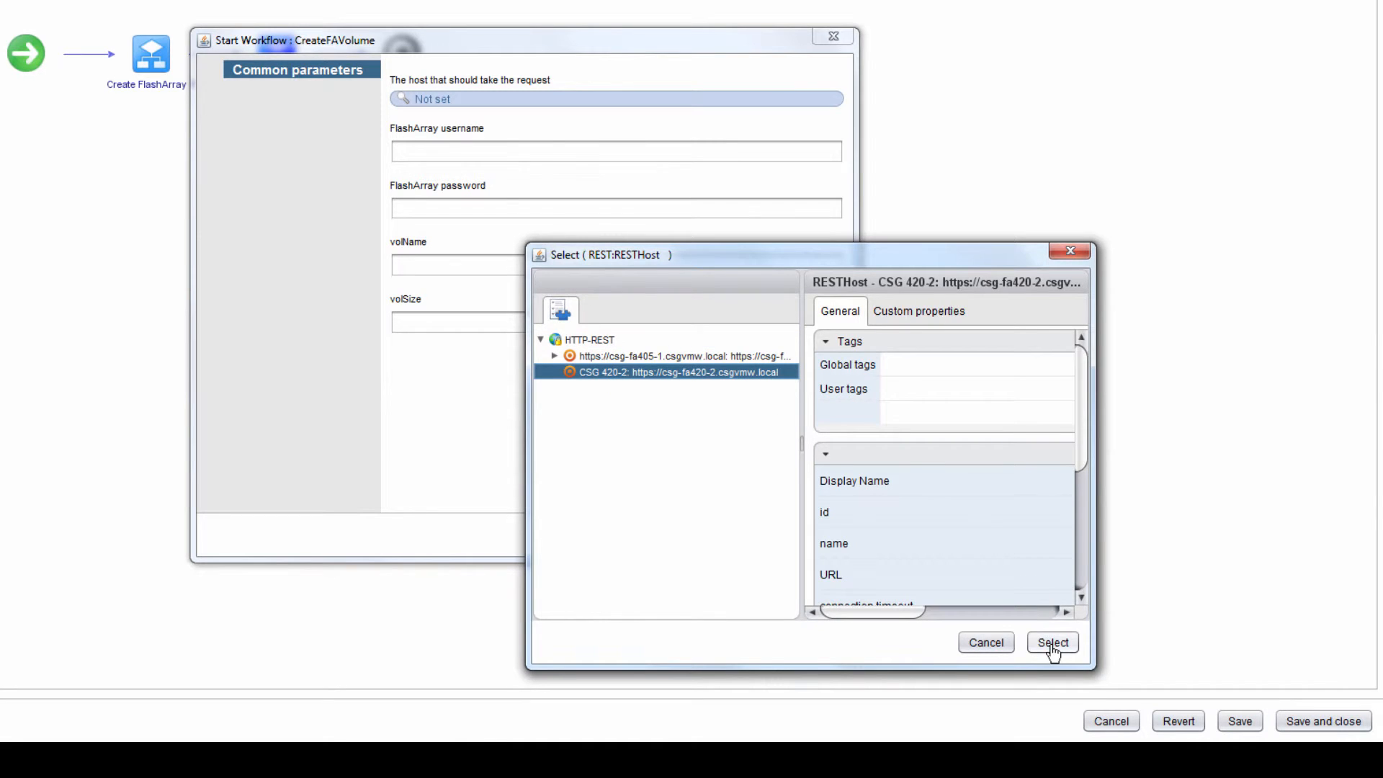
# Enter the FlashArray username pureuser and the account password, set volName to vROVolume and volSize to 8T, and submit the run
pyautogui.click(494, 150)
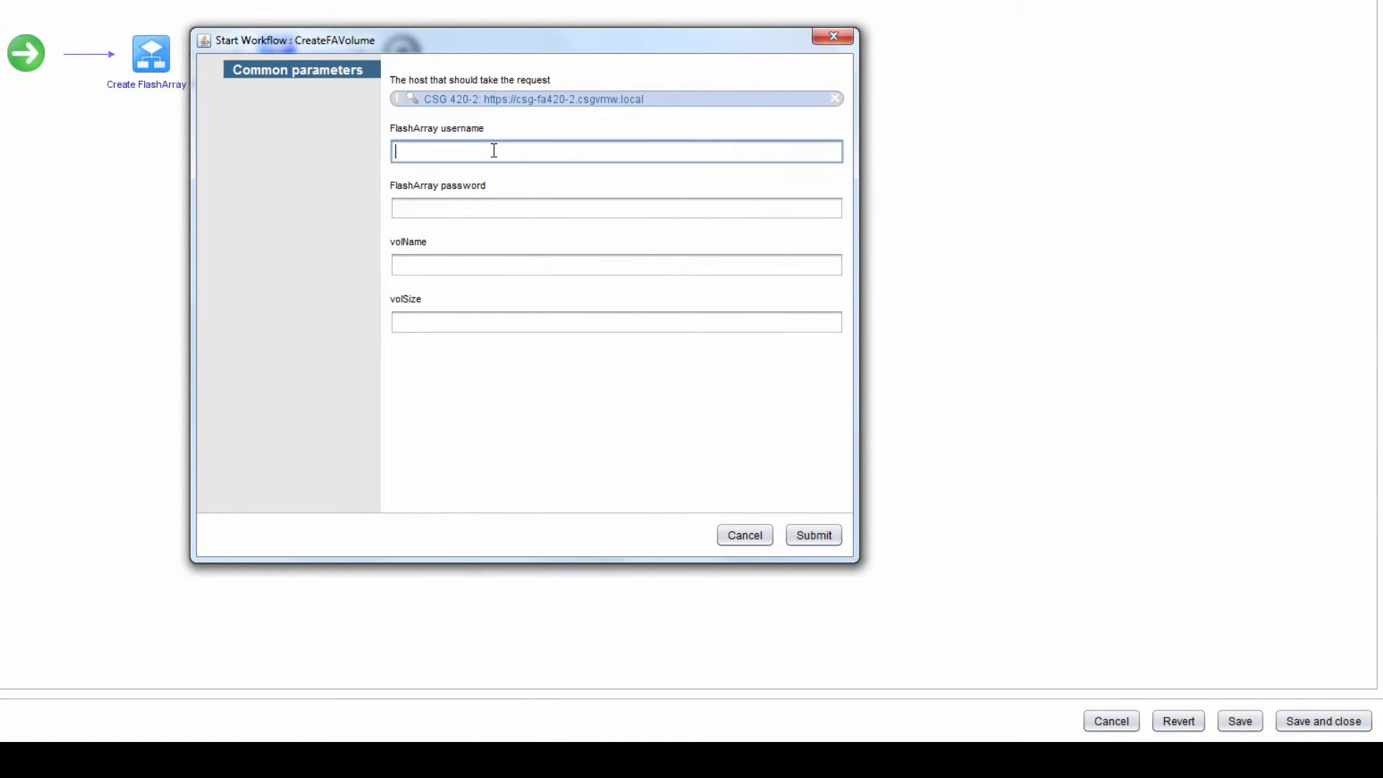
pyautogui.write('pureuser')
pyautogui.press('Tab')
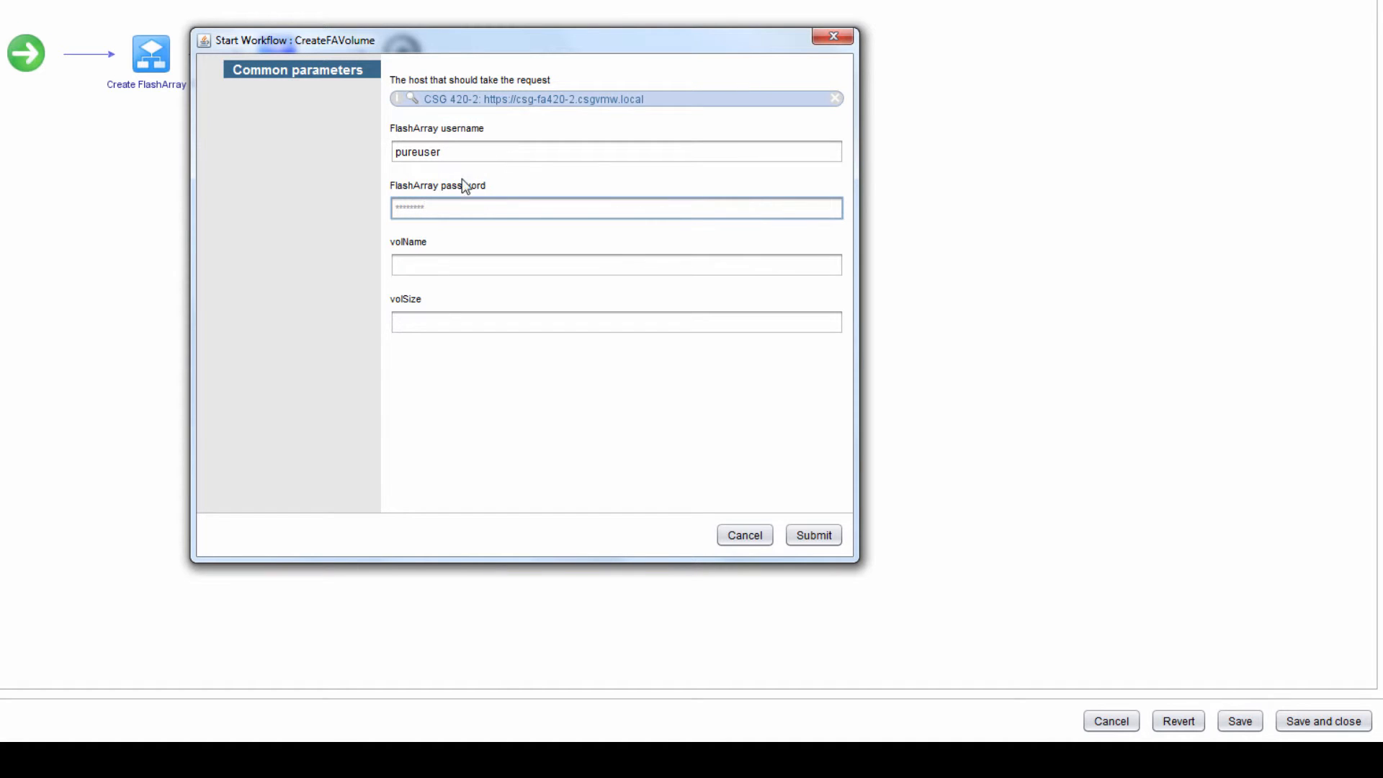
pyautogui.click(413, 266)
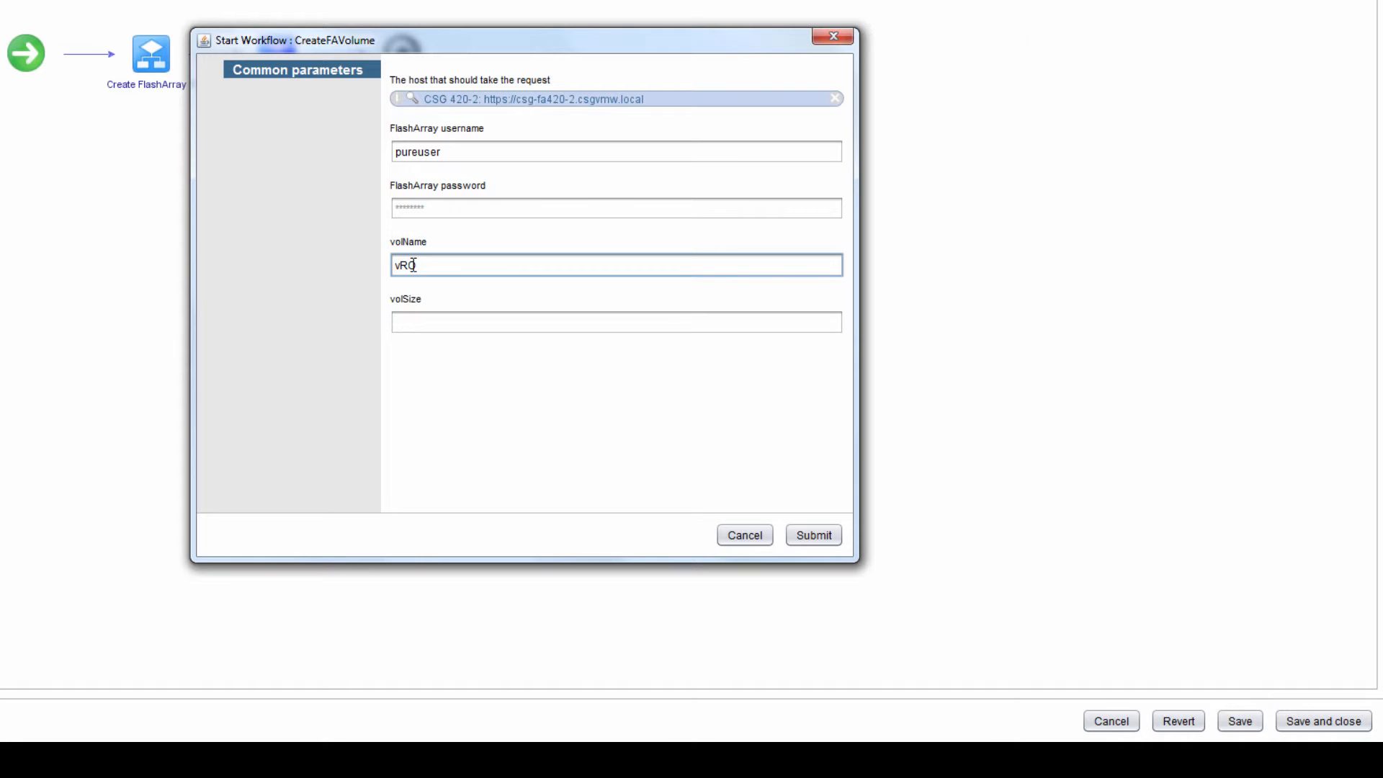
pyautogui.write('vROVolume')
pyautogui.click(422, 329)
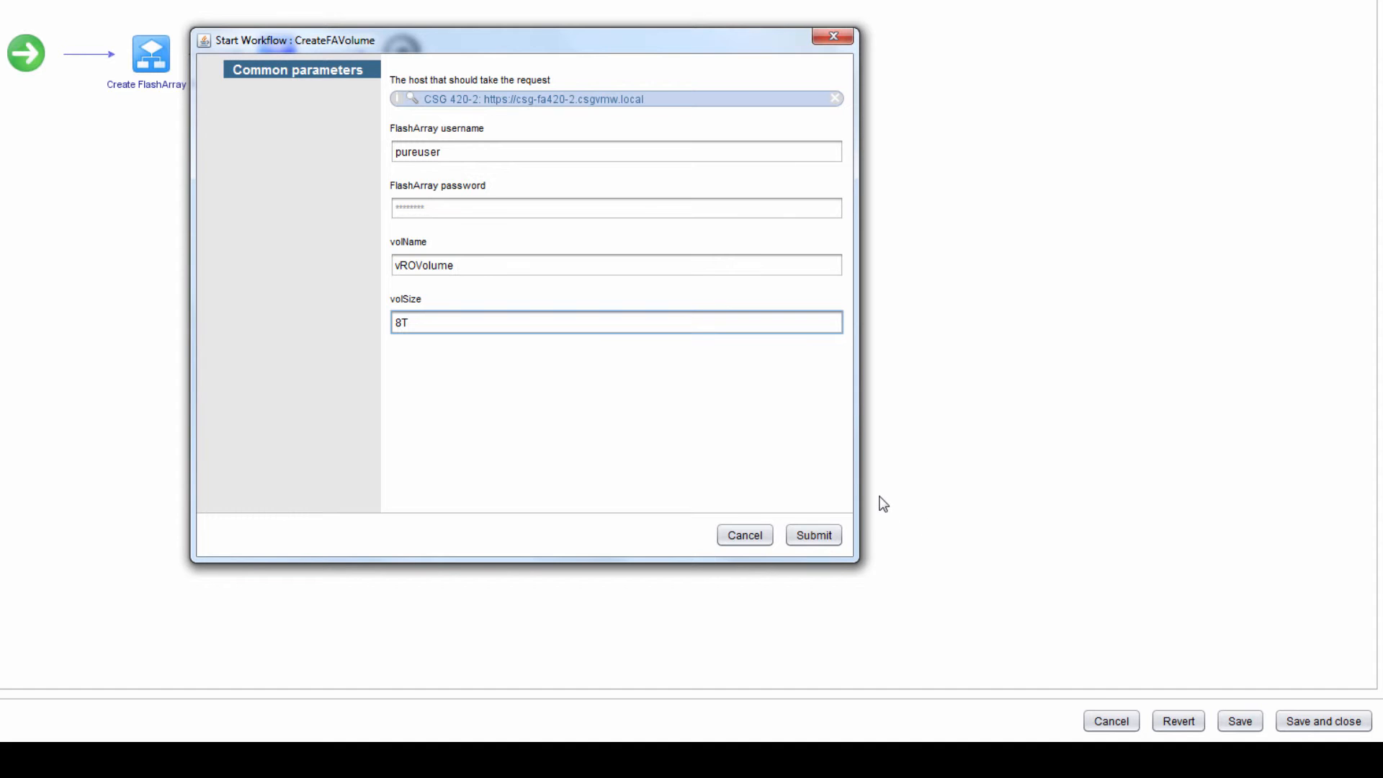
pyautogui.click(823, 540)
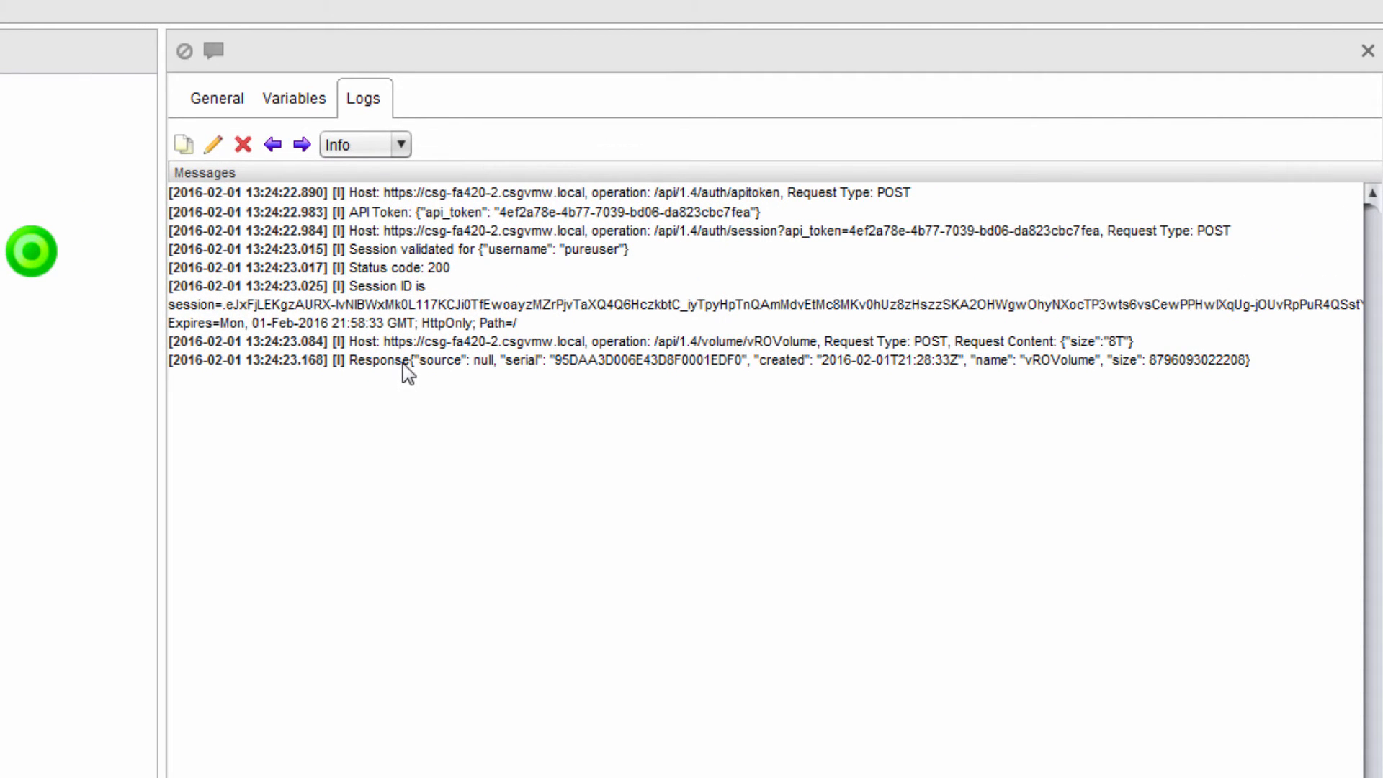
# Examine the volume creation response in the run log, and compare it with vROVolume's details in the Pure Storage web interface in Chrome
pyautogui.moveTo(410, 364); pyautogui.dragTo(1247, 371)
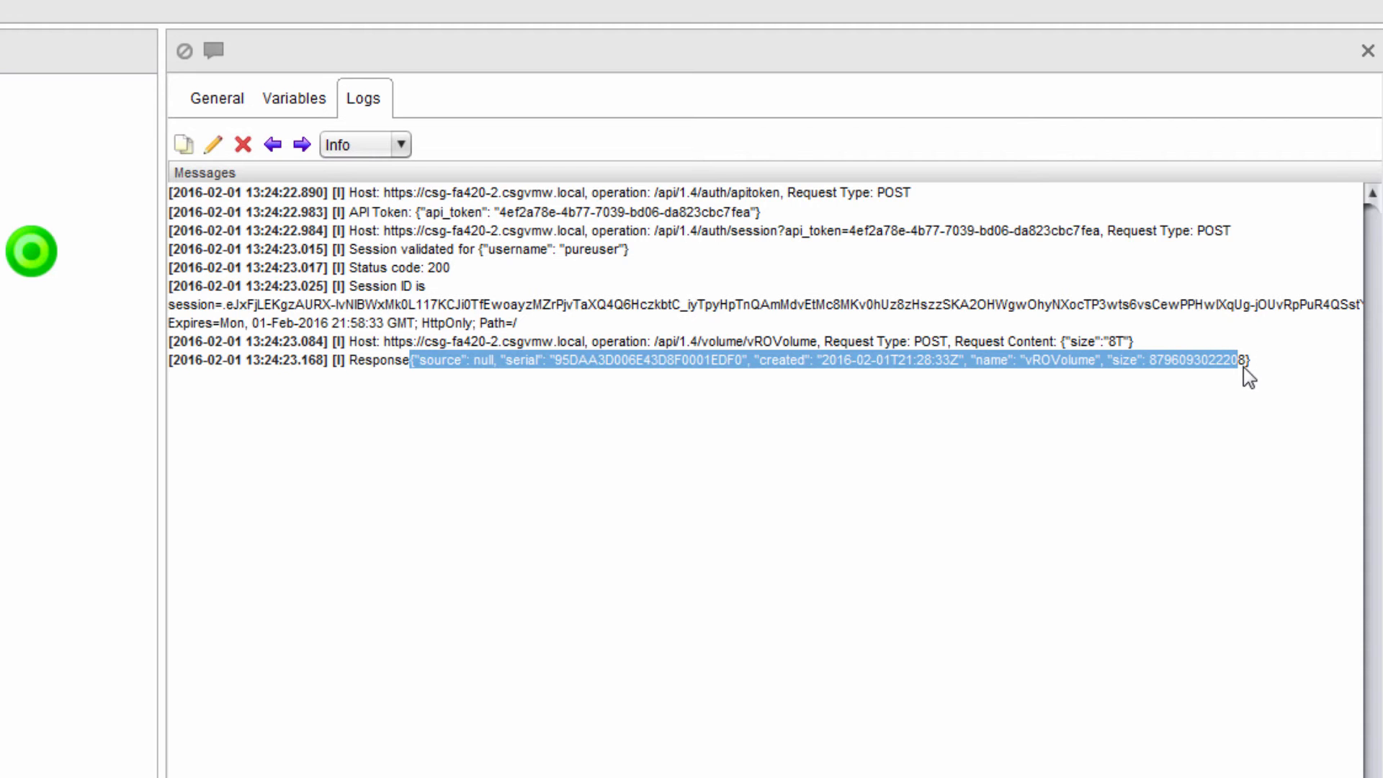
pyautogui.click(1164, 418)
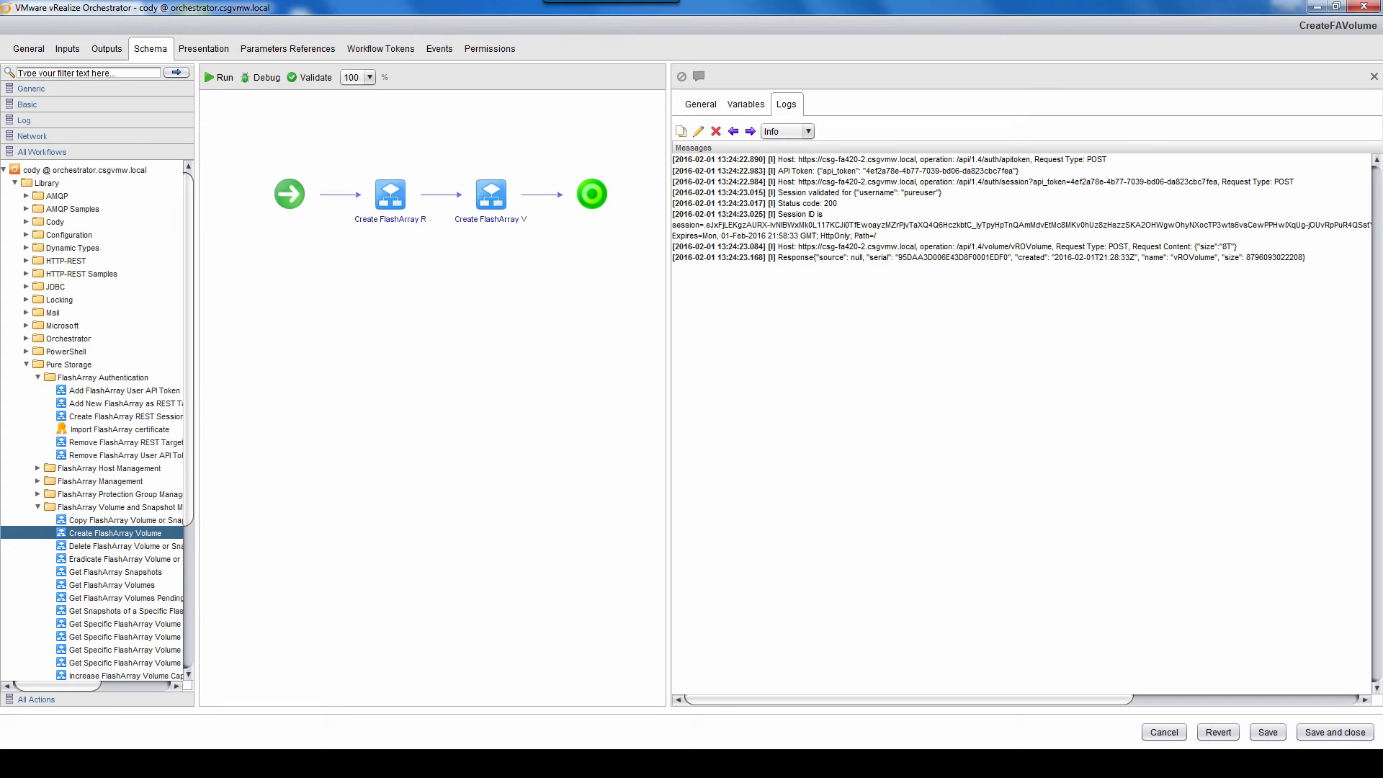
pyautogui.click(172, 764)
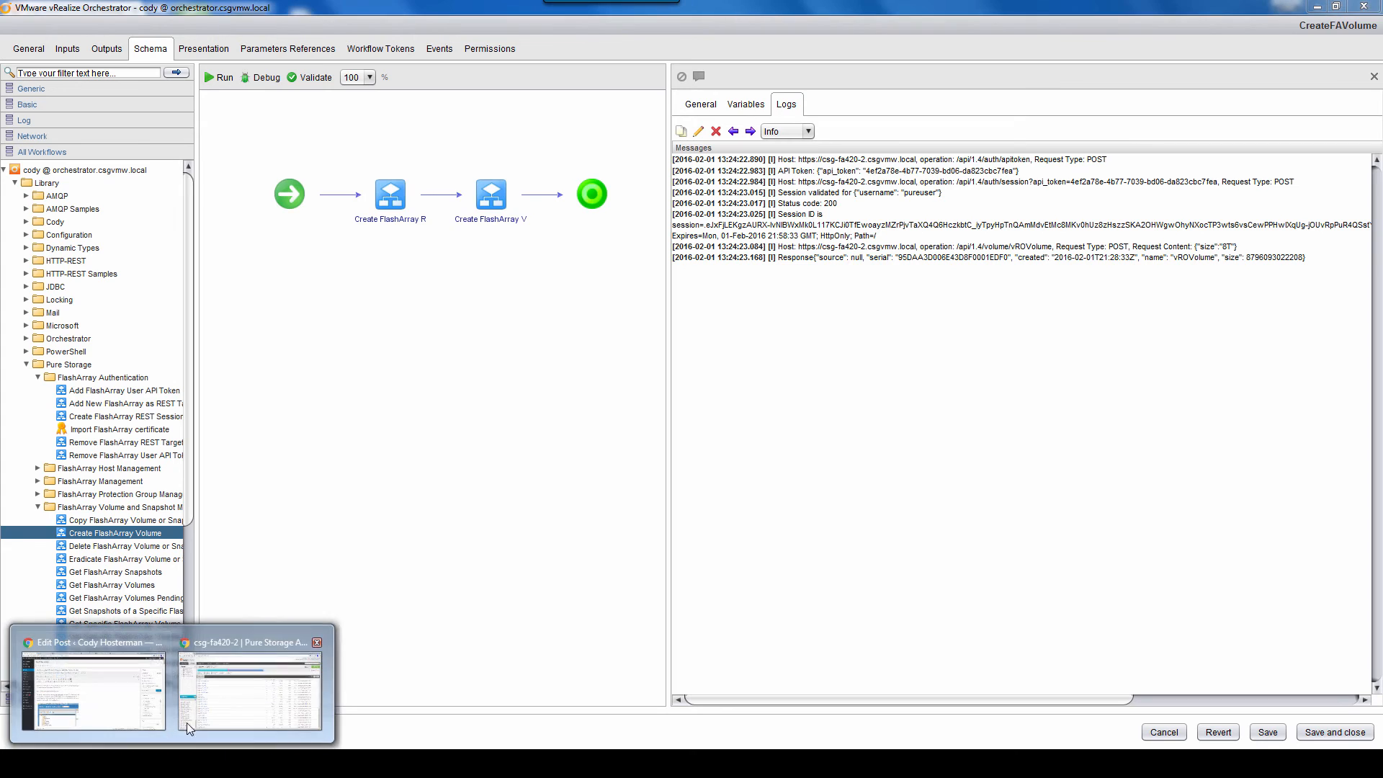
pyautogui.click(244, 710)
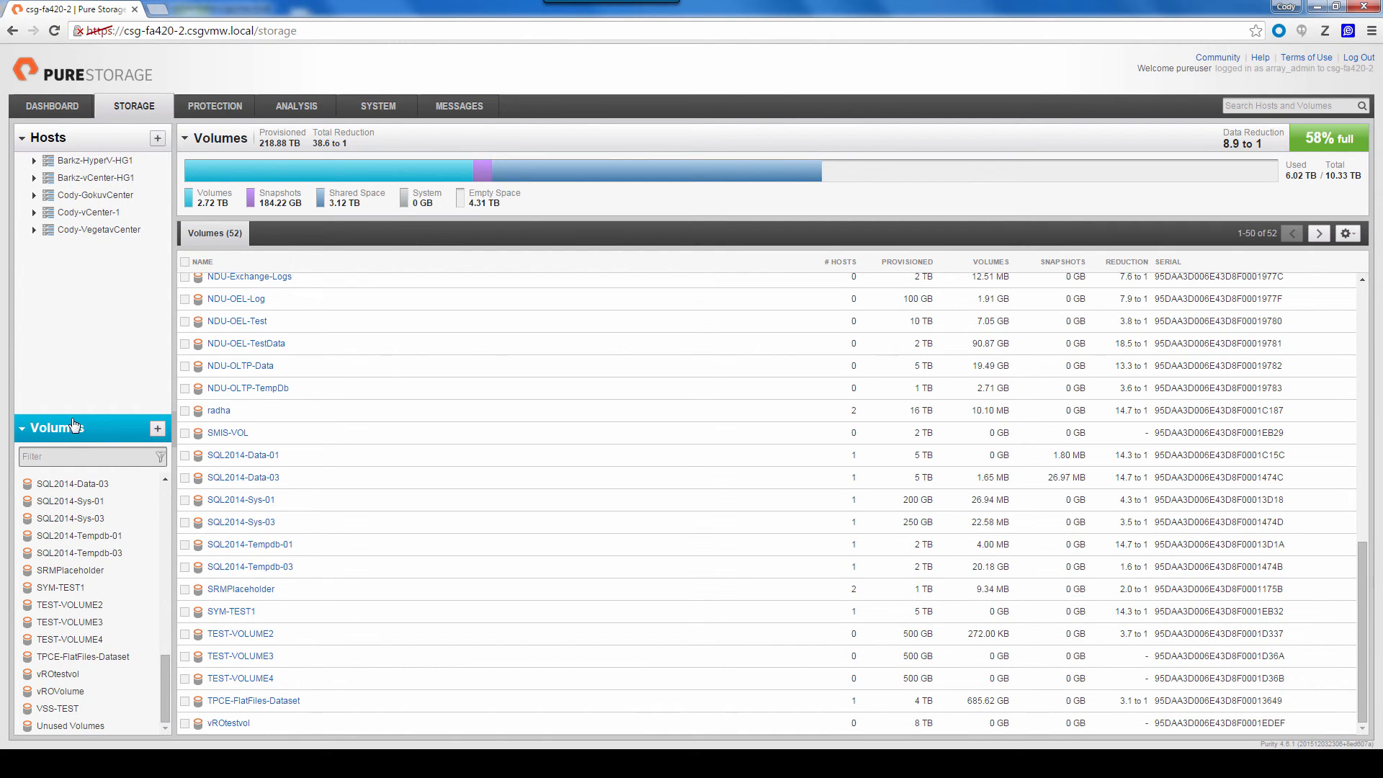
pyautogui.click(1319, 233)
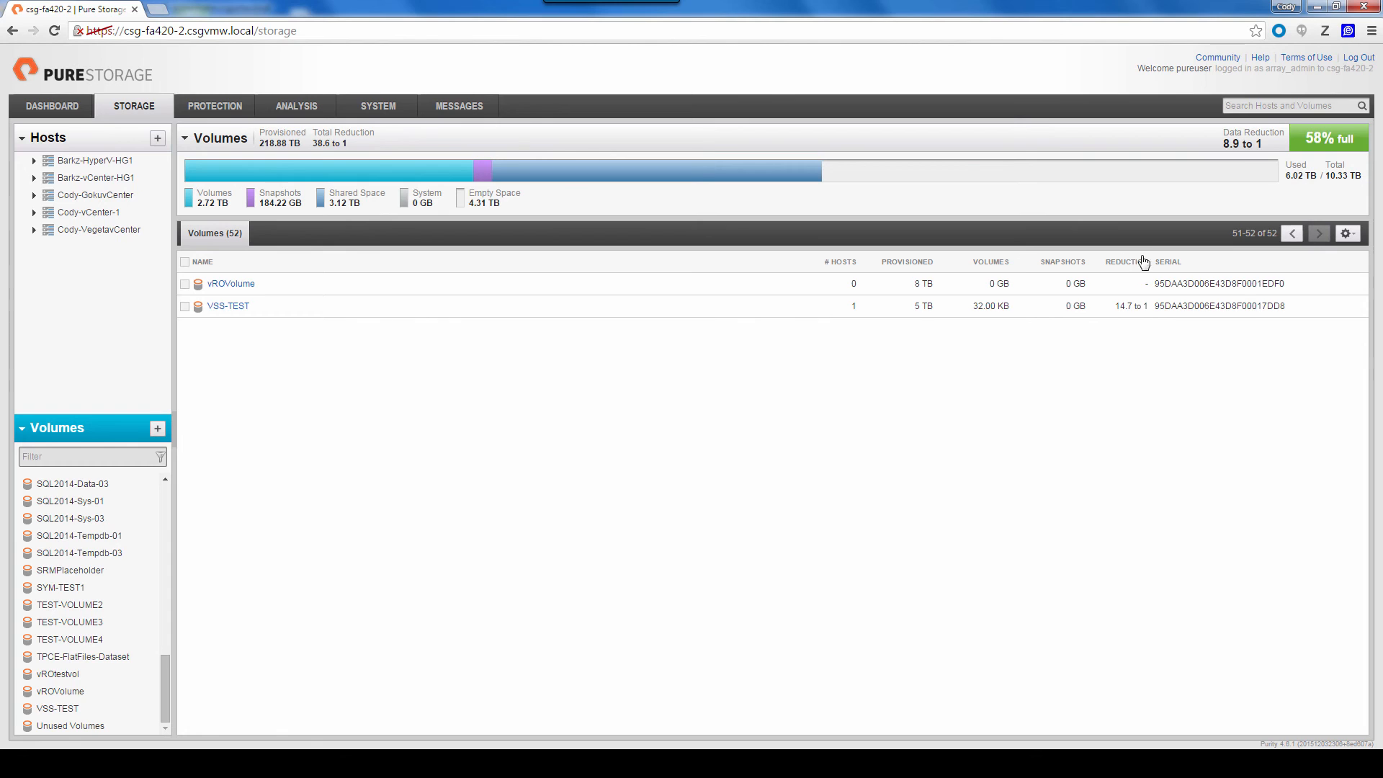
pyautogui.click(219, 283)
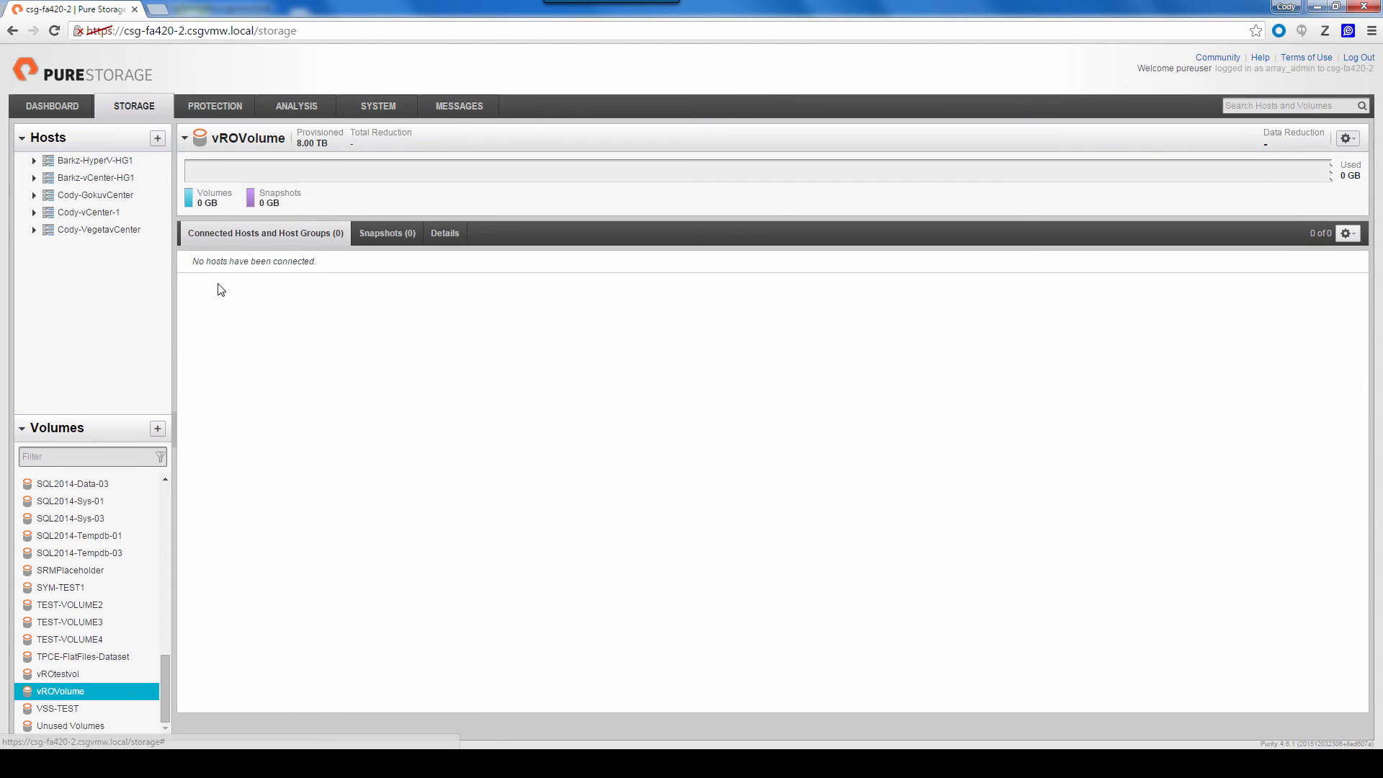
pyautogui.click(437, 236)
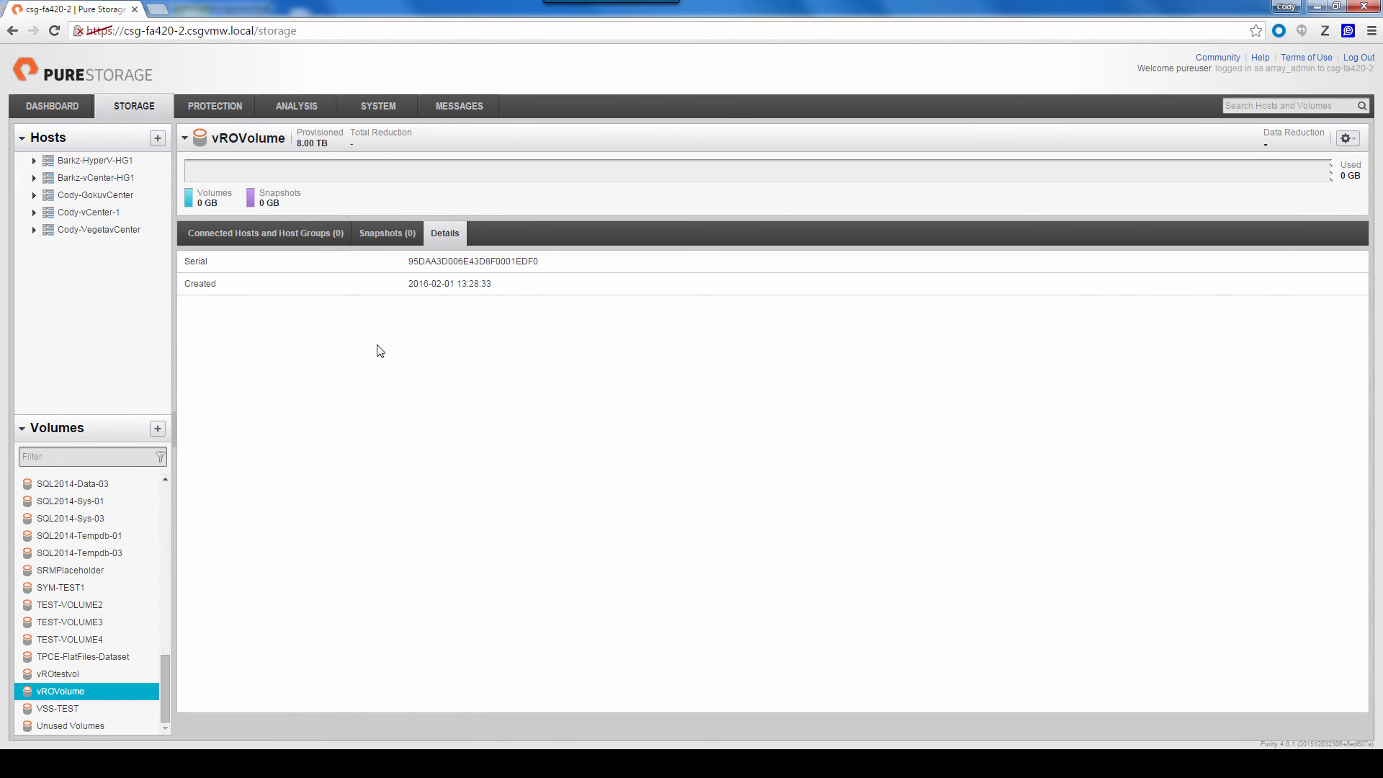